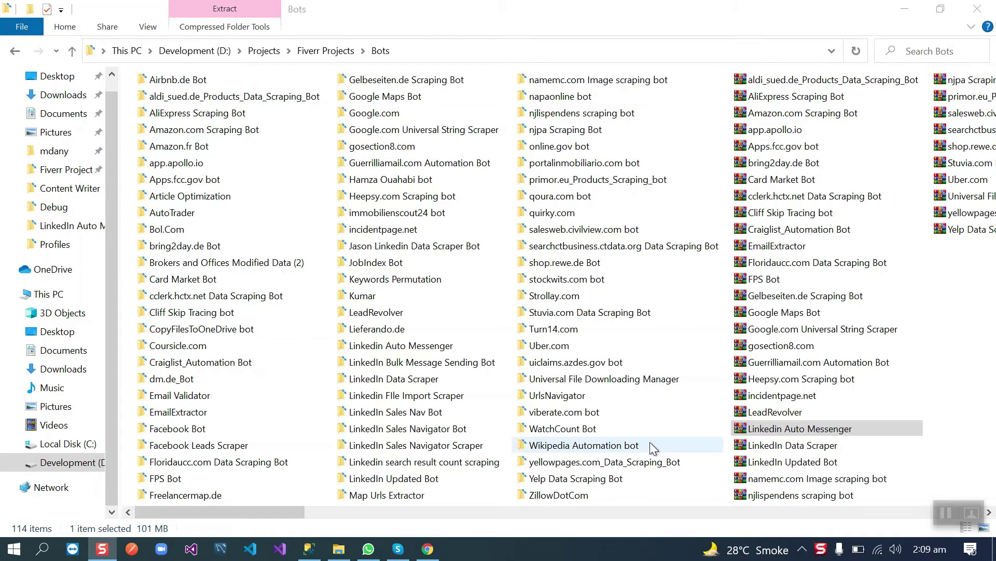
# Step: Launch the LinkedIn Message sending bot from the LinkedIn Auto Messenger folder
pyautogui.click(771, 436)
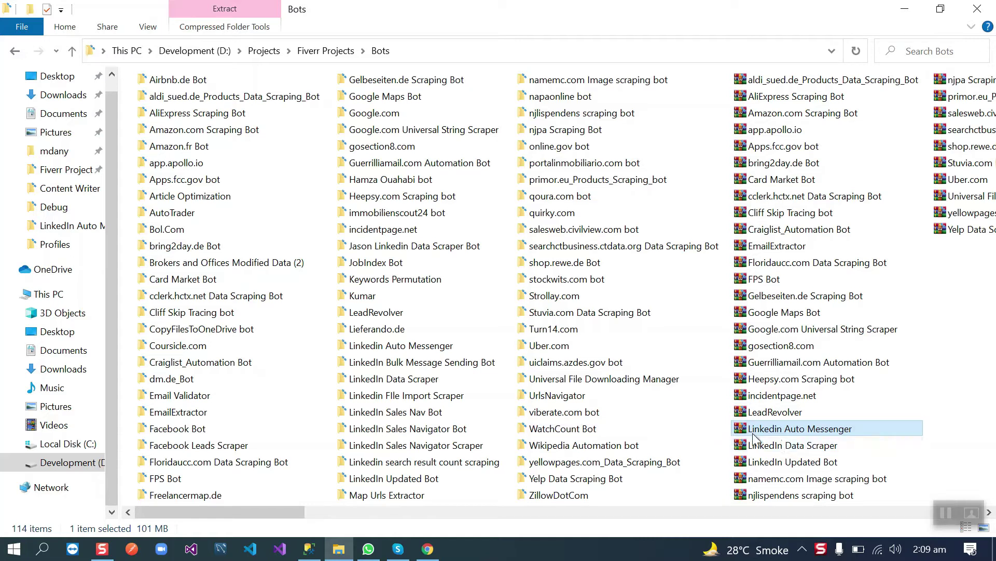
pyautogui.moveTo(799, 429)
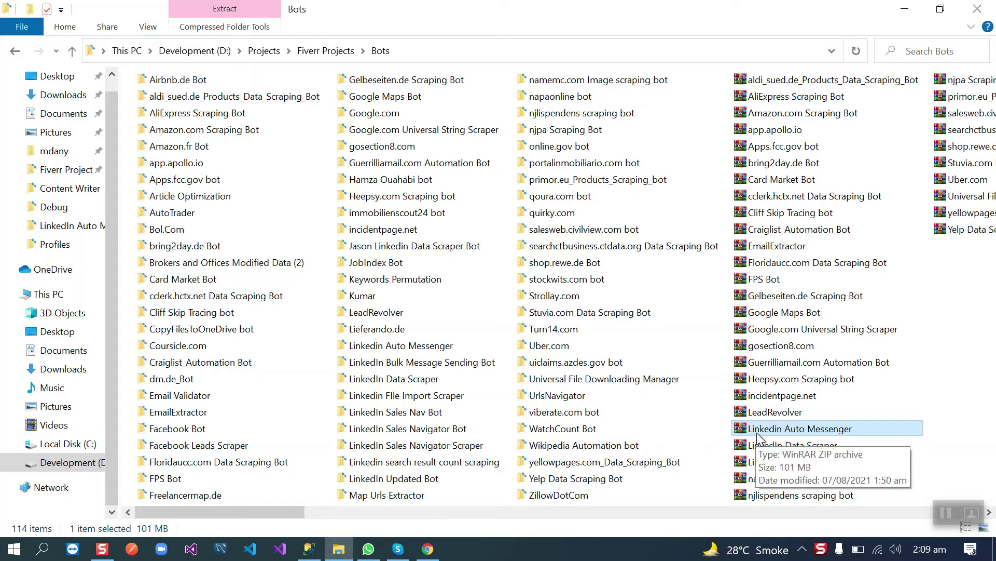
pyautogui.click(757, 432)
pyautogui.click(383, 348)
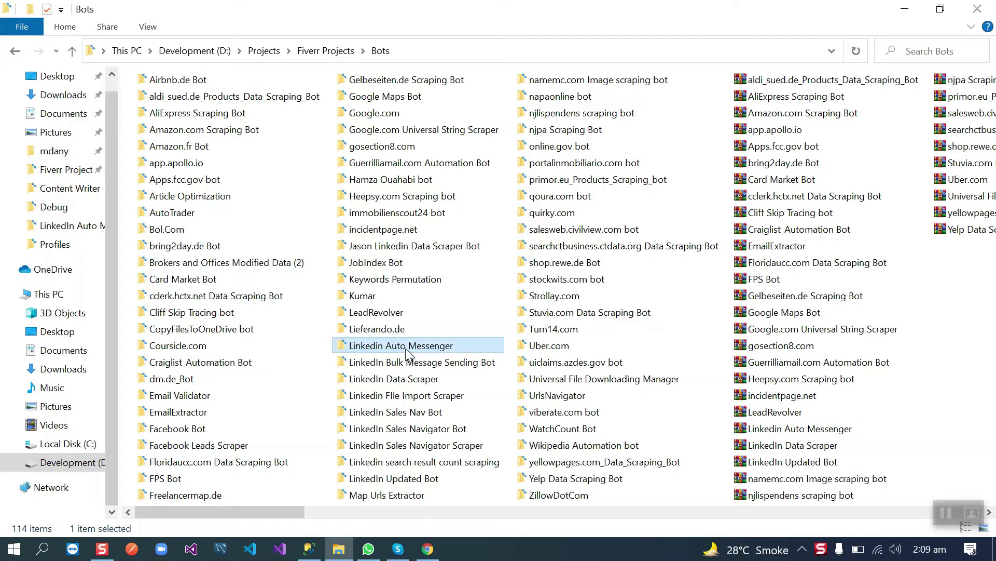
pyautogui.doubleClick(405, 353)
pyautogui.scroll(-1, 293, 322)
pyautogui.scroll(-10, 293, 322)
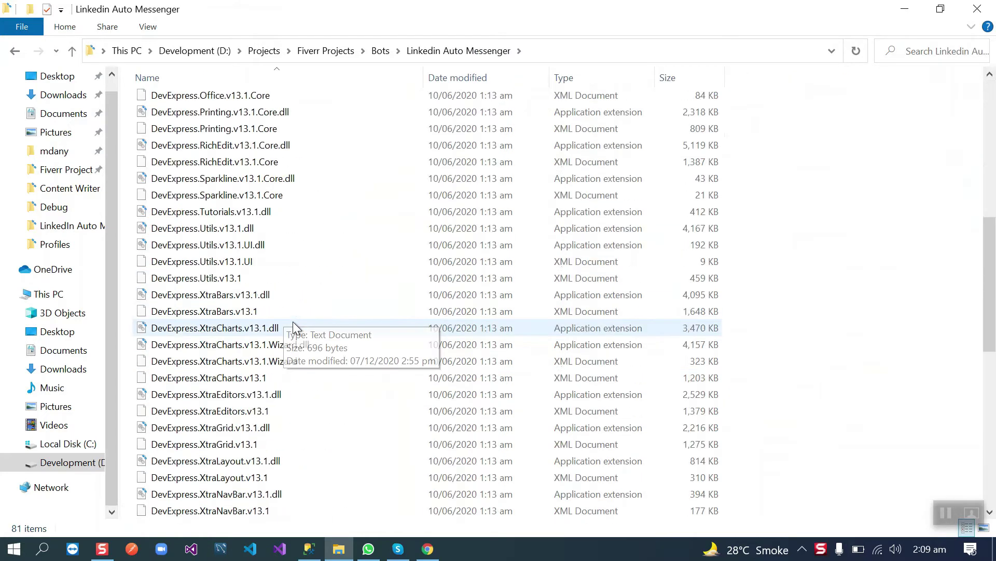
pyautogui.scroll(-6, 293, 322)
pyautogui.scroll(-4, 289, 327)
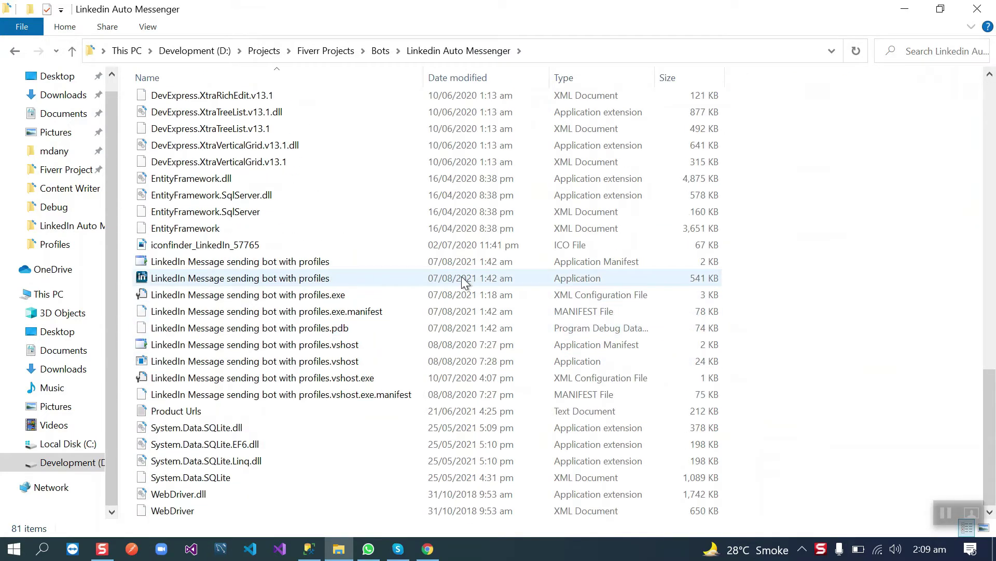
pyautogui.click(299, 282)
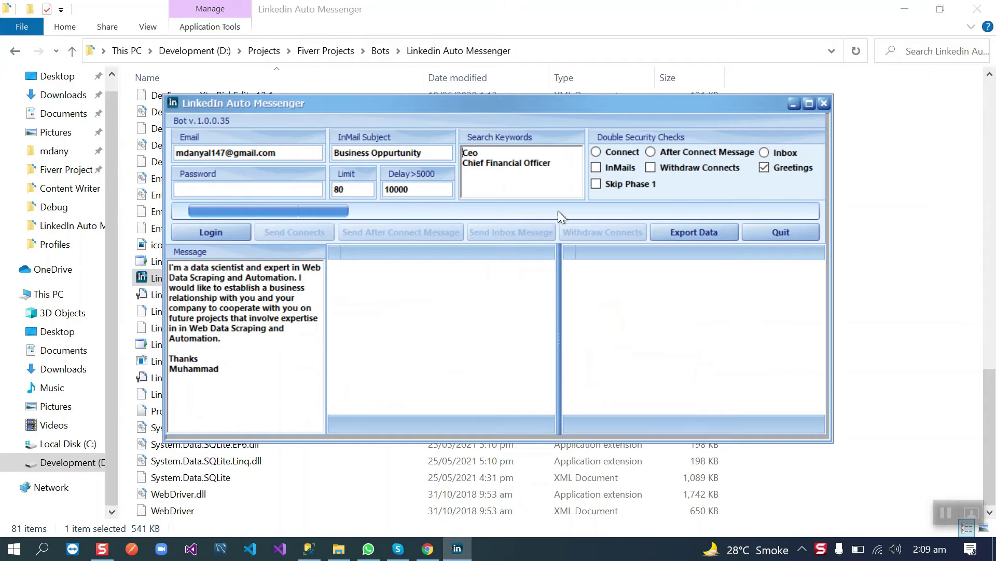
# Step: Reposition the bot window, check Connect mode and review the partnership message text
pyautogui.moveTo(491, 99); pyautogui.dragTo(487, 154)
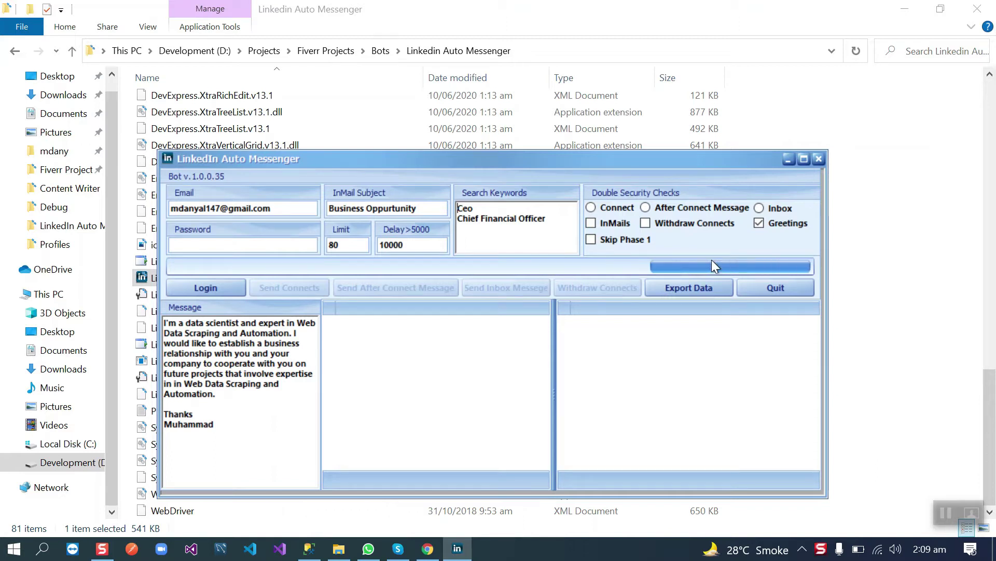
pyautogui.click(605, 215)
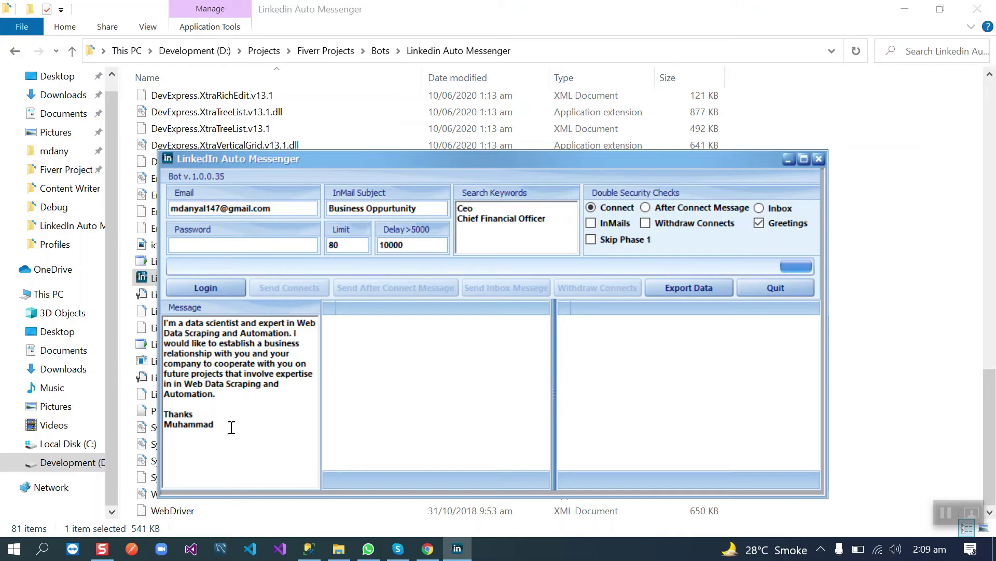
pyautogui.moveTo(558, 222); pyautogui.dragTo(439, 207)
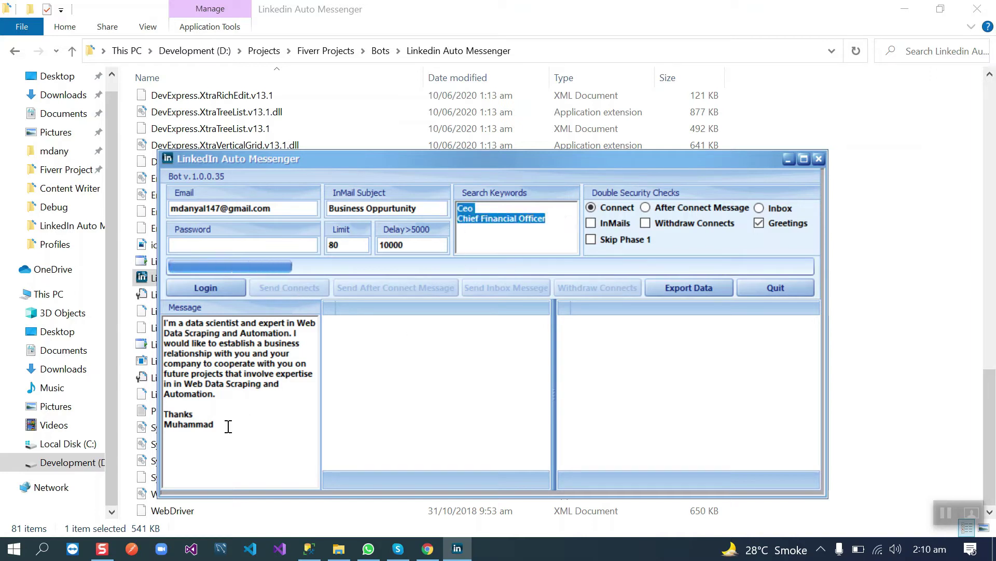
pyautogui.moveTo(215, 420); pyautogui.dragTo(151, 304)
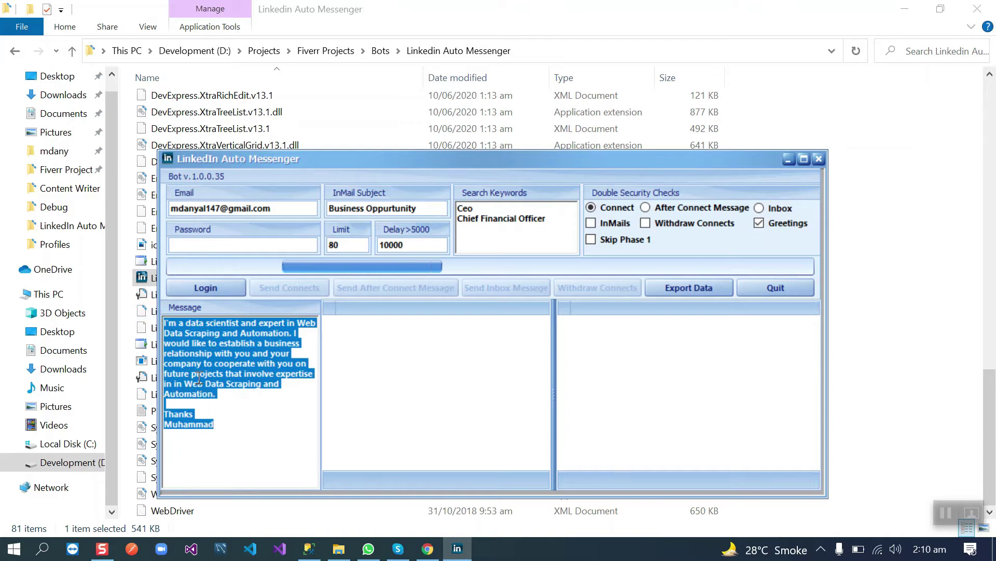
pyautogui.click(375, 334)
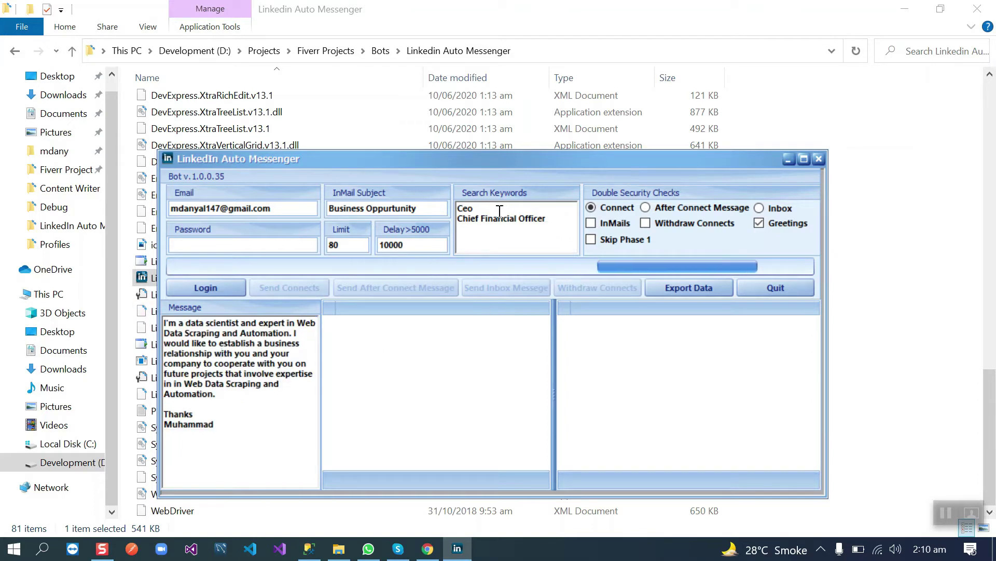
# Step: Review the Ceo keyword and message, then set the bot to After Connect Message mode
pyautogui.doubleClick(461, 209)
pyautogui.click(477, 209)
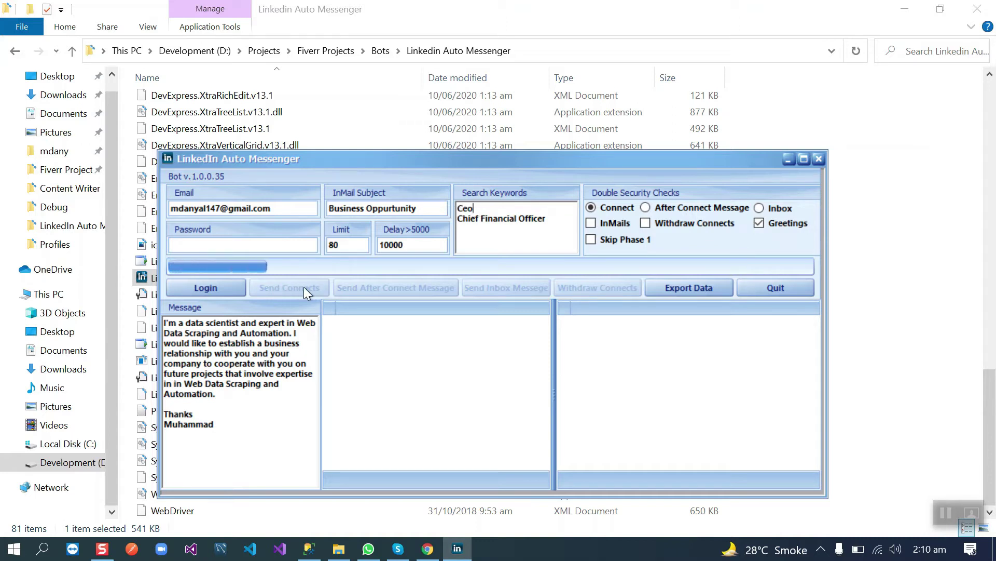
pyautogui.moveTo(223, 425); pyautogui.dragTo(166, 321)
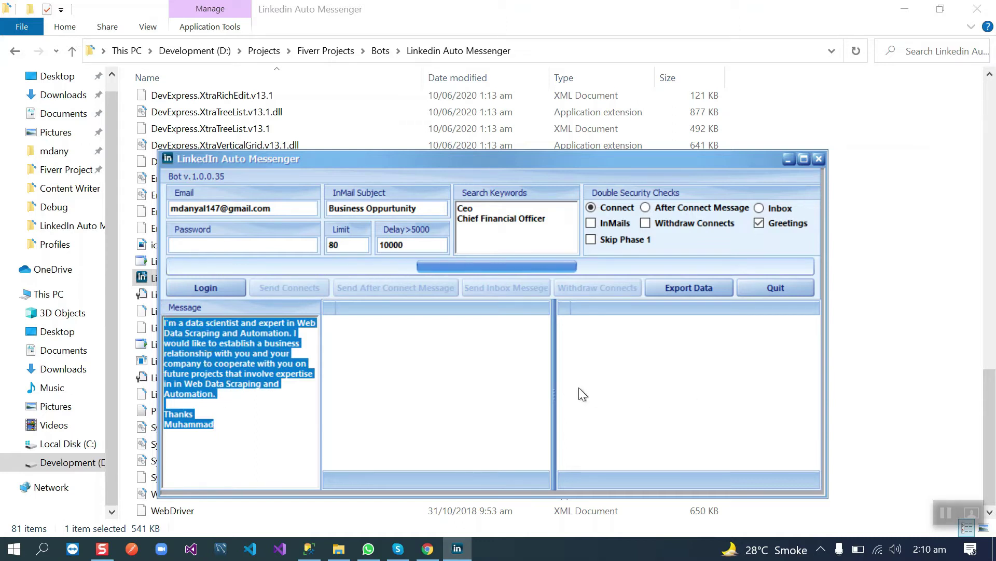
pyautogui.click(425, 370)
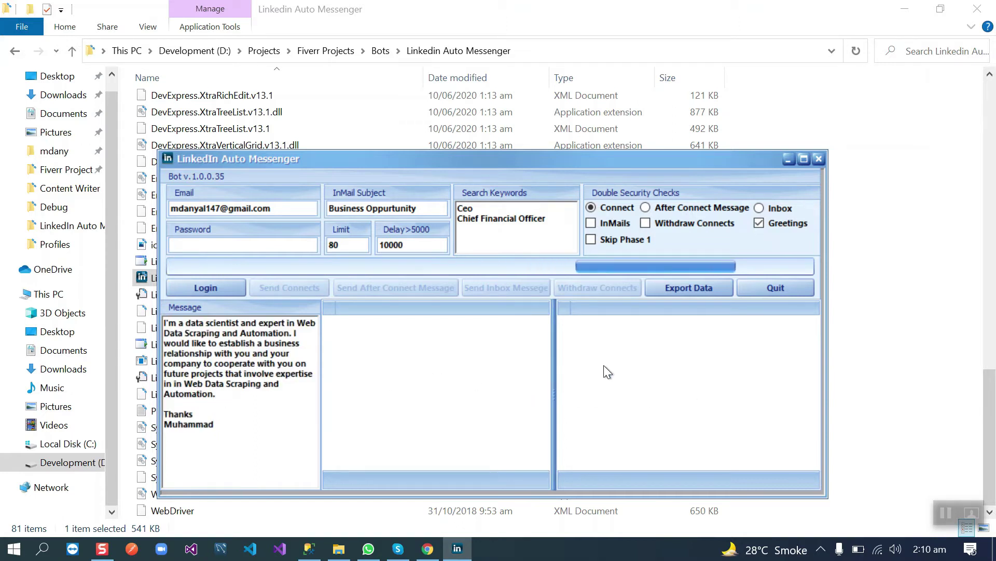
pyautogui.click(677, 209)
# Step: Keep Greetings enabled and review the 80-contact Limit value
pyautogui.click(768, 222)
pyautogui.click(769, 224)
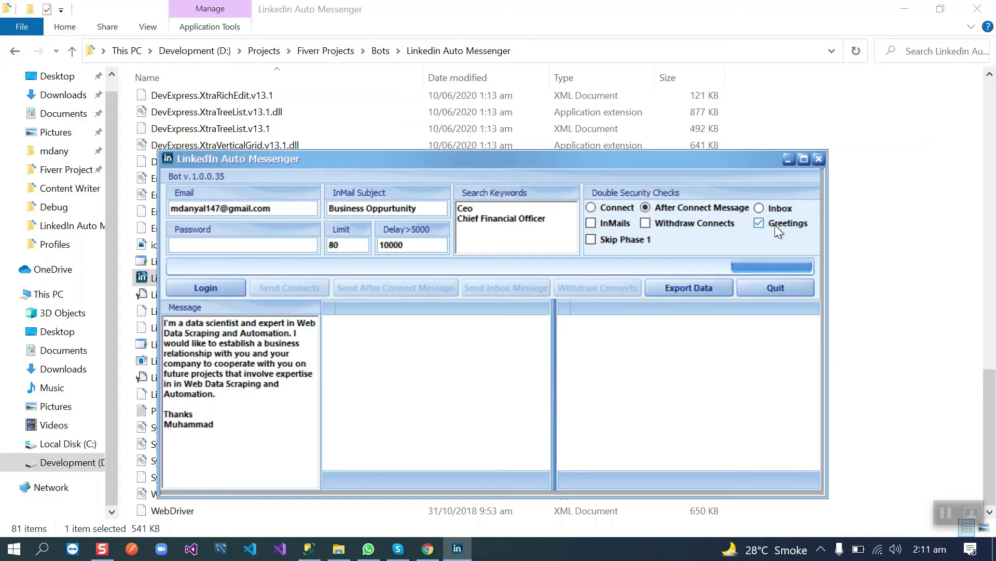
pyautogui.click(350, 248)
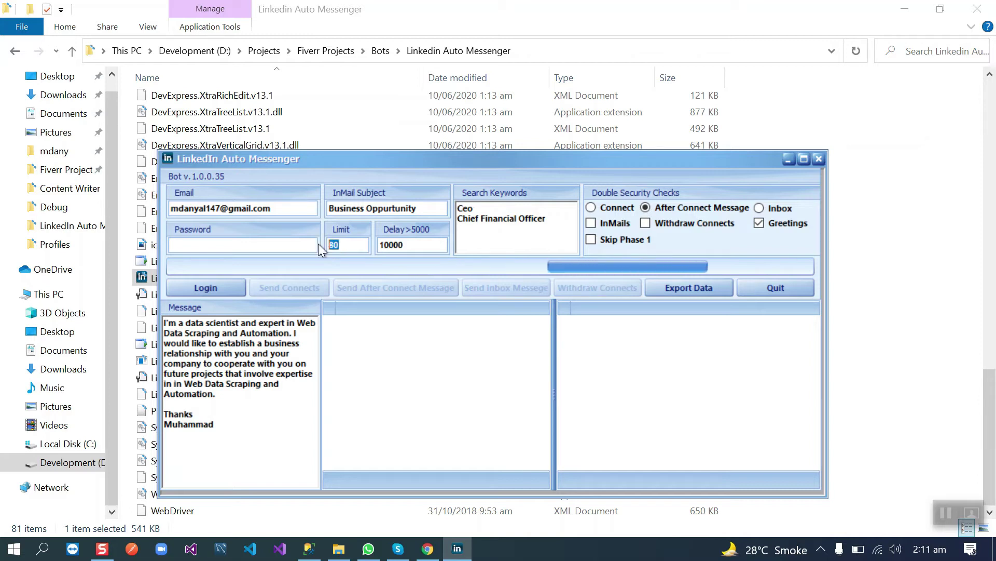
pyautogui.doubleClick(333, 248)
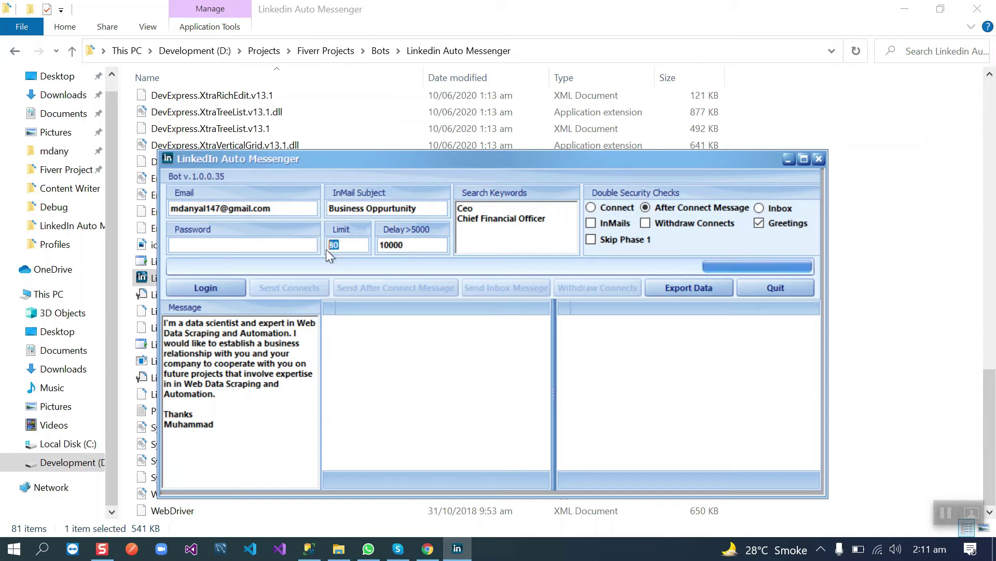
pyautogui.click(349, 250)
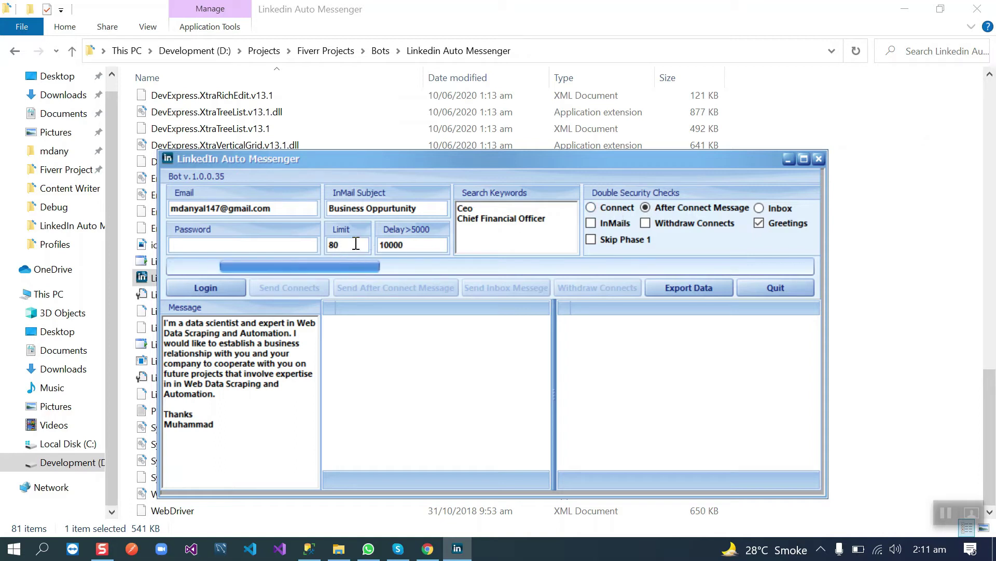
pyautogui.moveTo(349, 244); pyautogui.dragTo(299, 246)
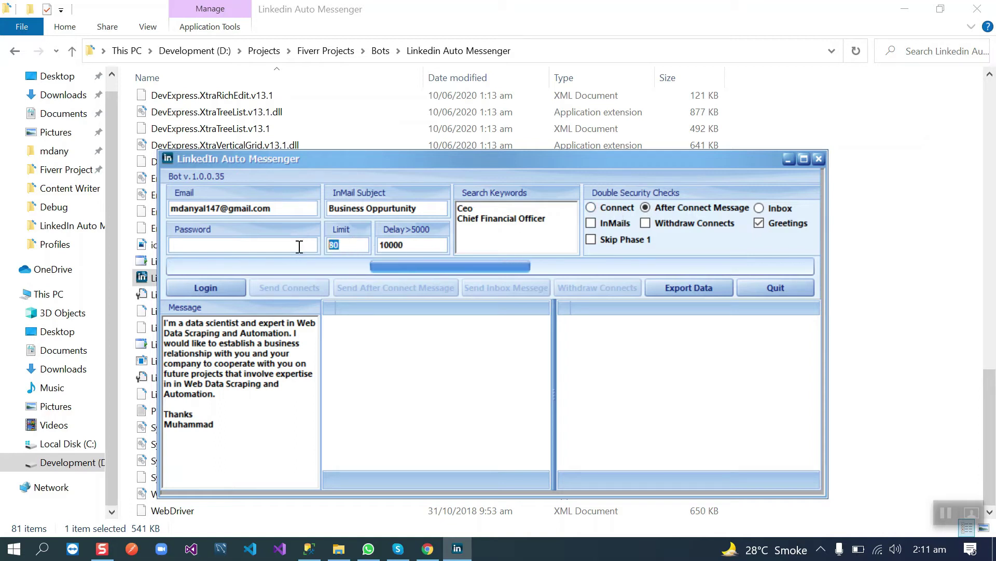
pyautogui.write('500')
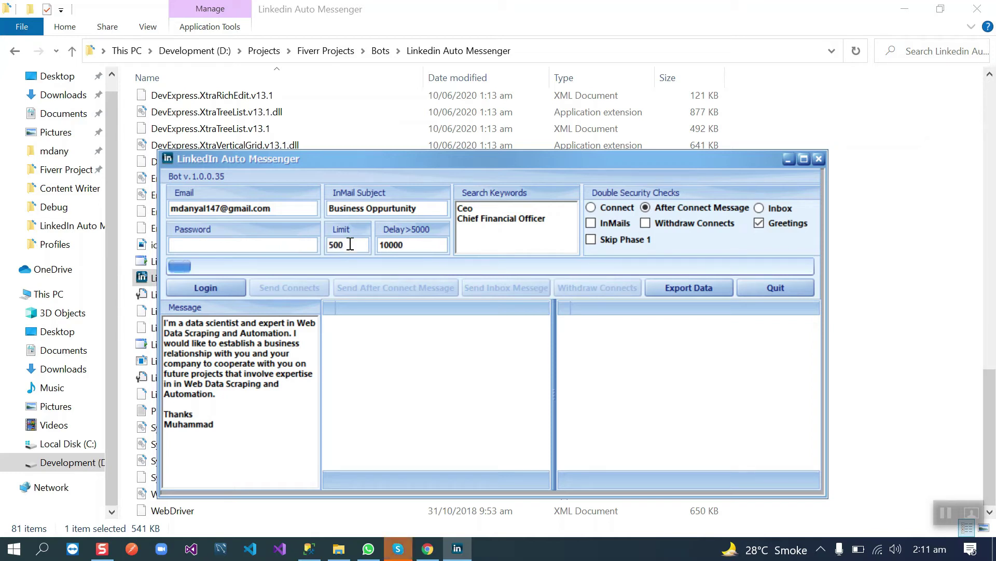
# Step: Keep the 10000 delay value and start the bot's LinkedIn login
pyautogui.moveTo(422, 247); pyautogui.dragTo(374, 246)
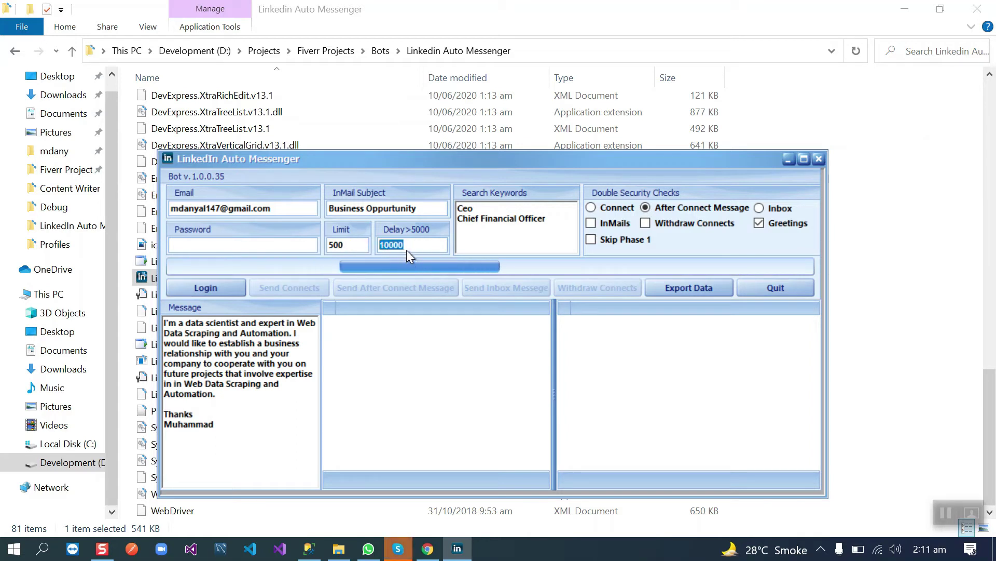
pyautogui.click(408, 249)
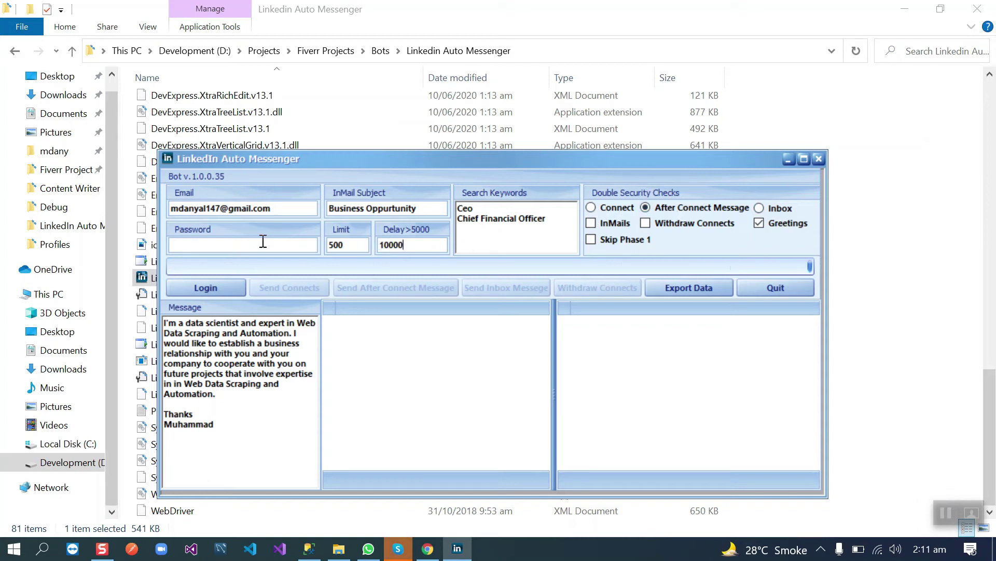
pyautogui.write('•••')
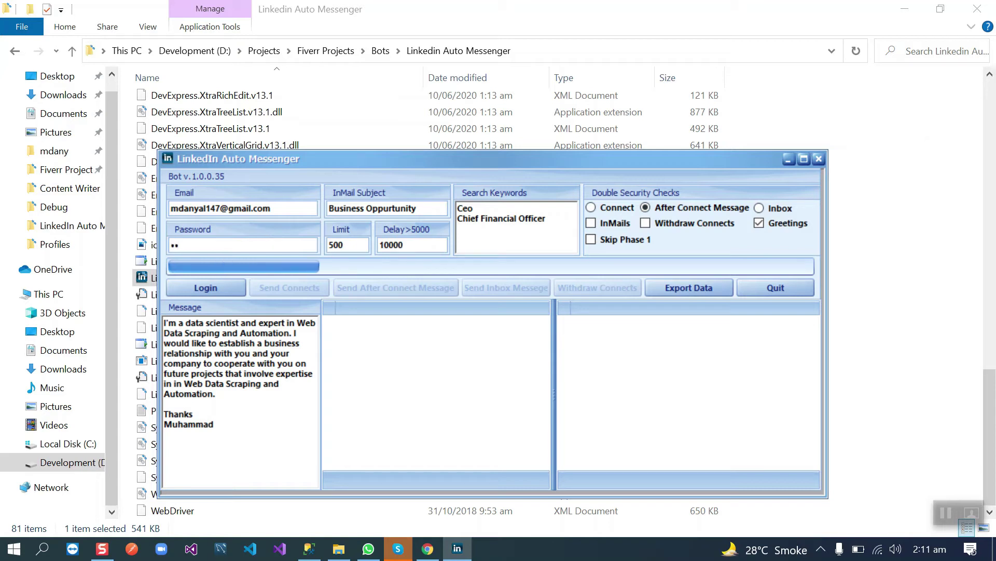
pyautogui.write('•')
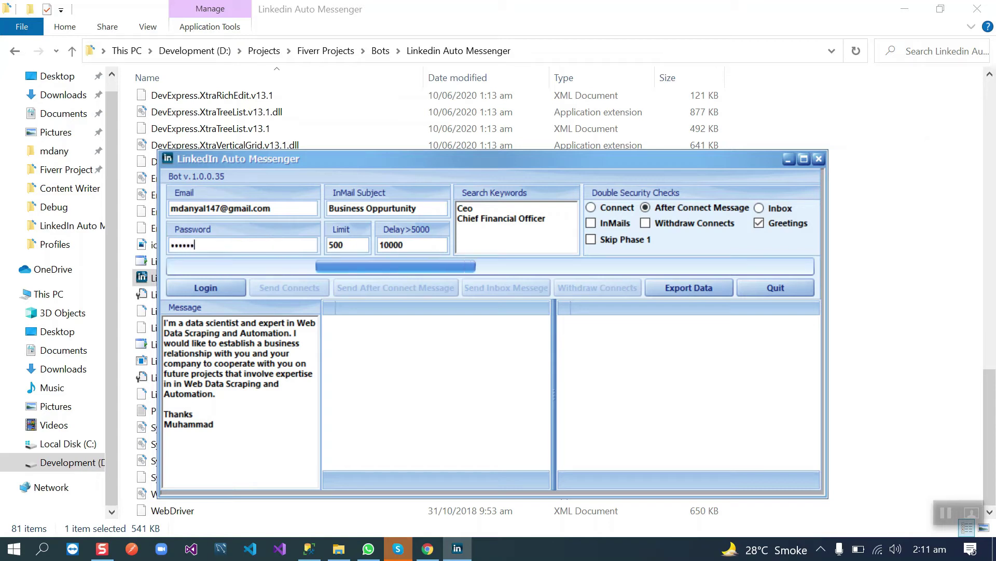
pyautogui.write('•••••••')
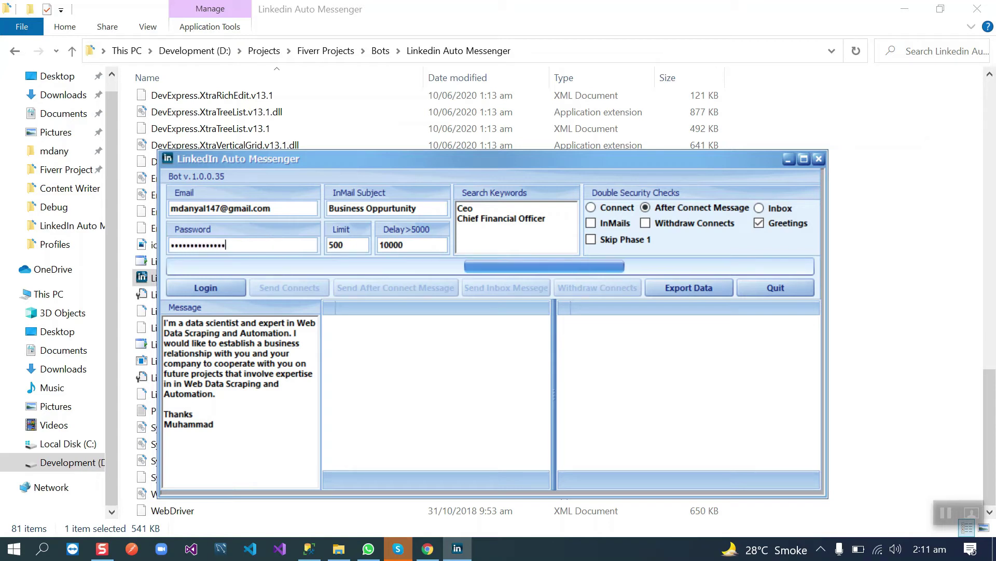
pyautogui.write('•••••')
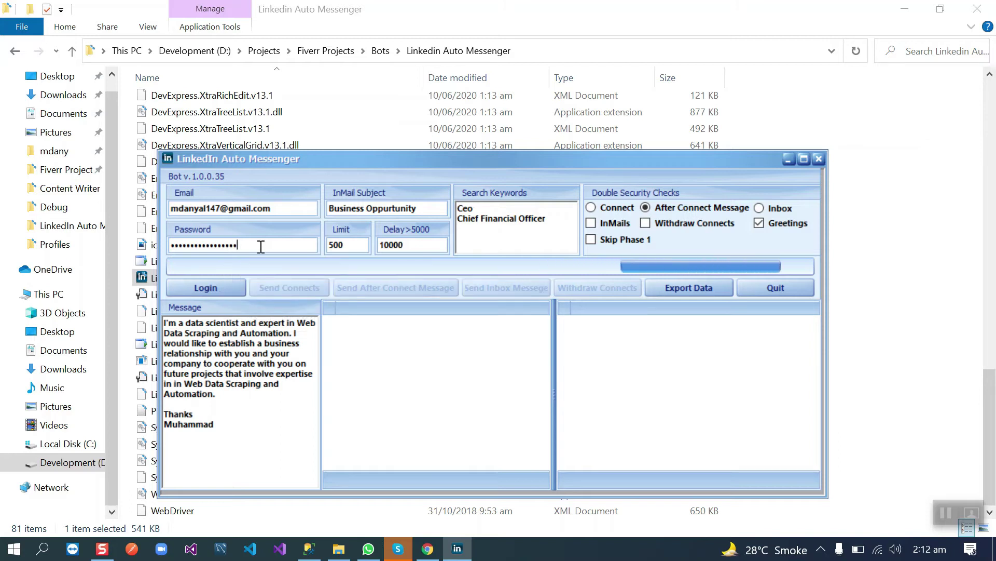
pyautogui.click(220, 289)
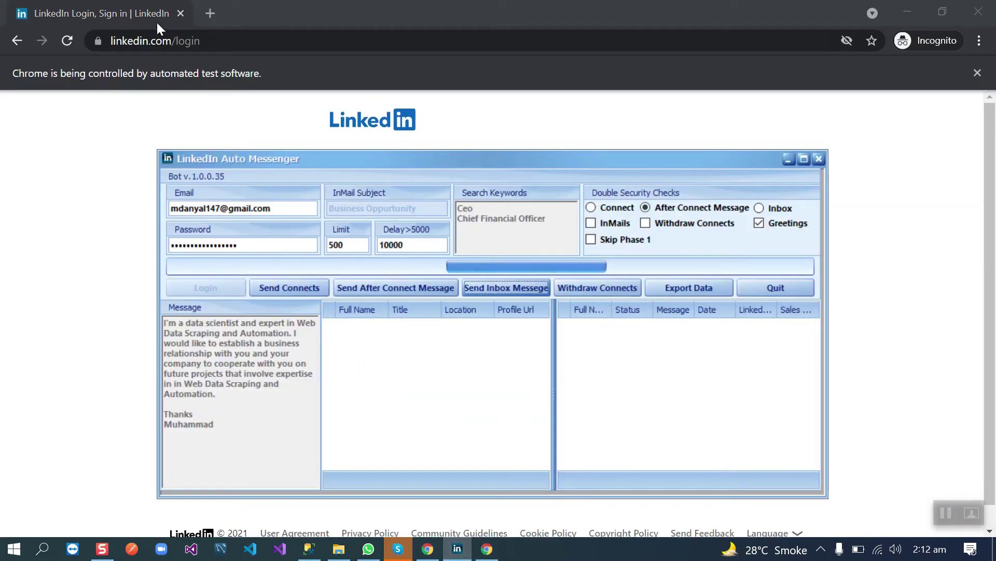
# Step: Bring the Chrome sign-in page forward to watch the bot sign in and message new connections
pyautogui.click(138, 15)
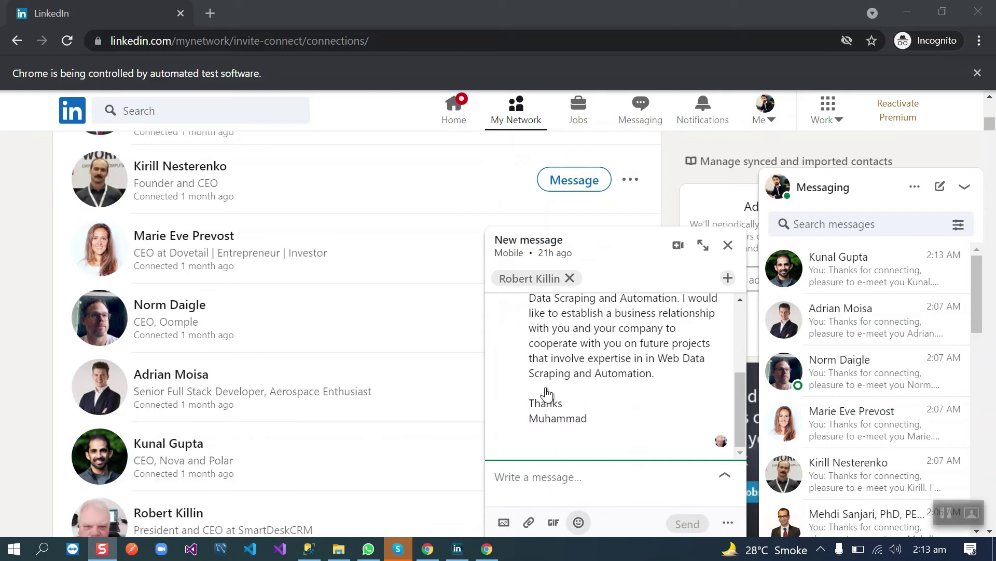
# Step: Widen the results grid and resize the bot window to read Kunal's and Robert's Done entries
pyautogui.click(457, 549)
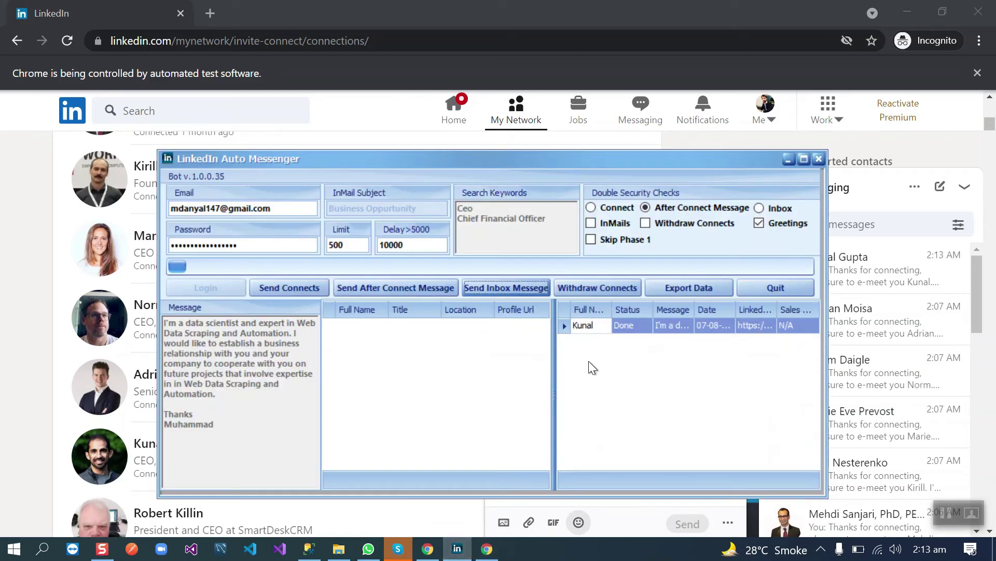
pyautogui.moveTo(555, 398); pyautogui.dragTo(476, 398)
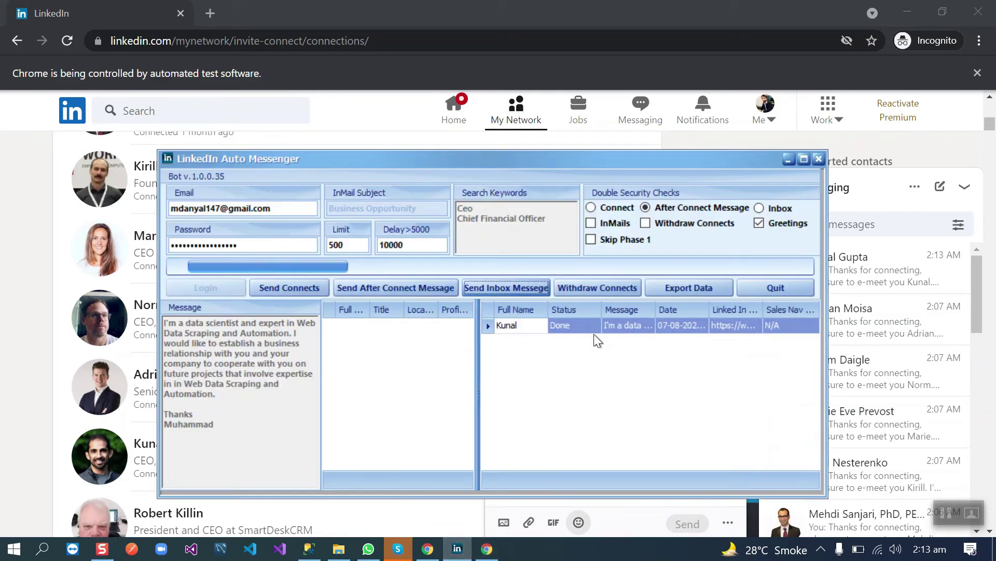
pyautogui.click(803, 160)
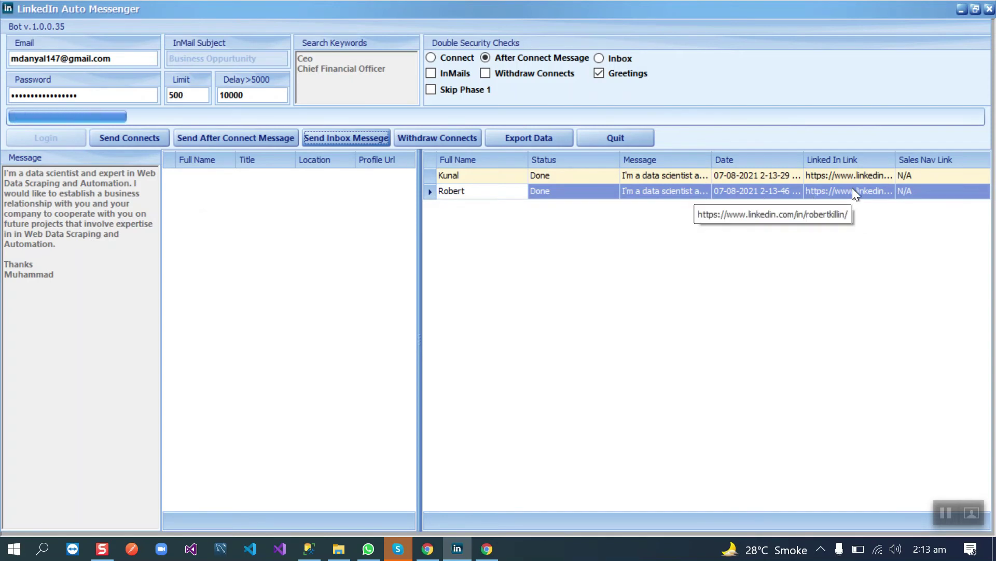
pyautogui.click(975, 8)
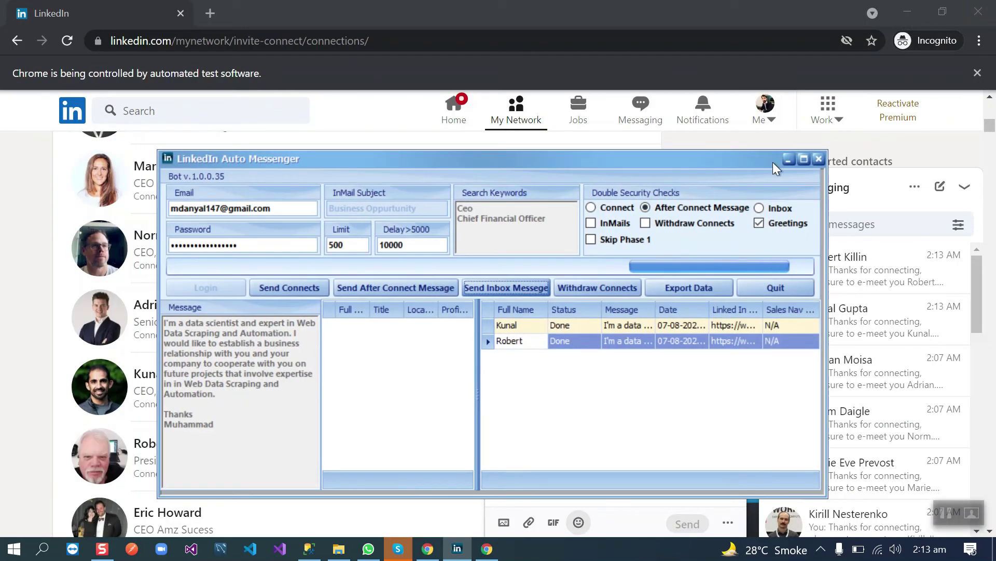
pyautogui.click(788, 158)
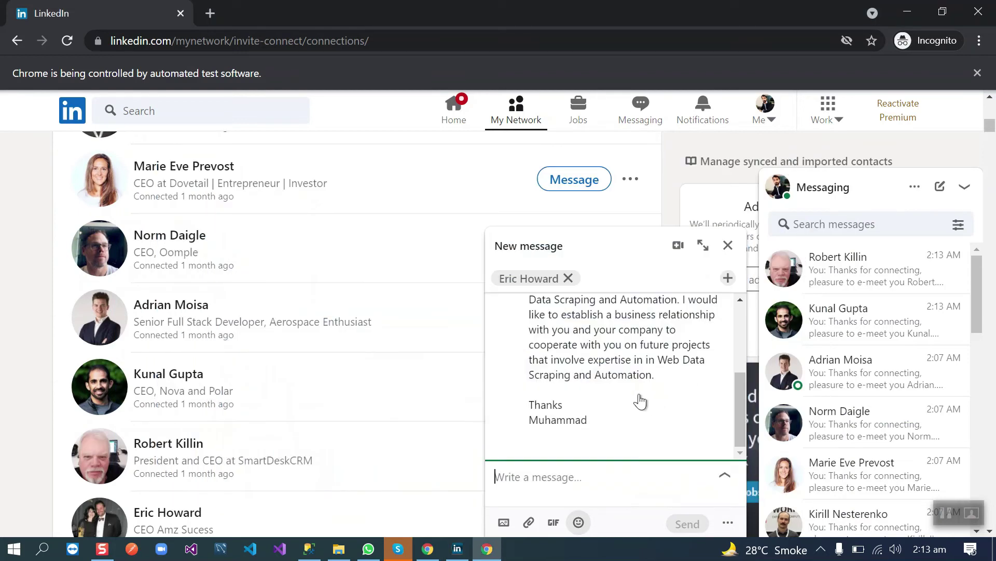
pyautogui.click(456, 548)
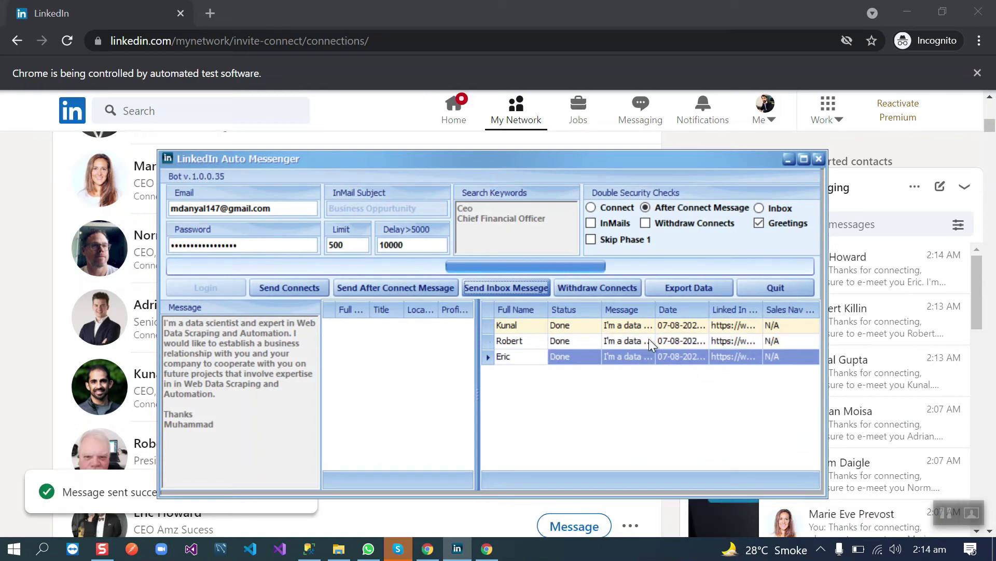
# Step: Choose the Desktop as the export folder in the Export Data settings
pyautogui.click(717, 287)
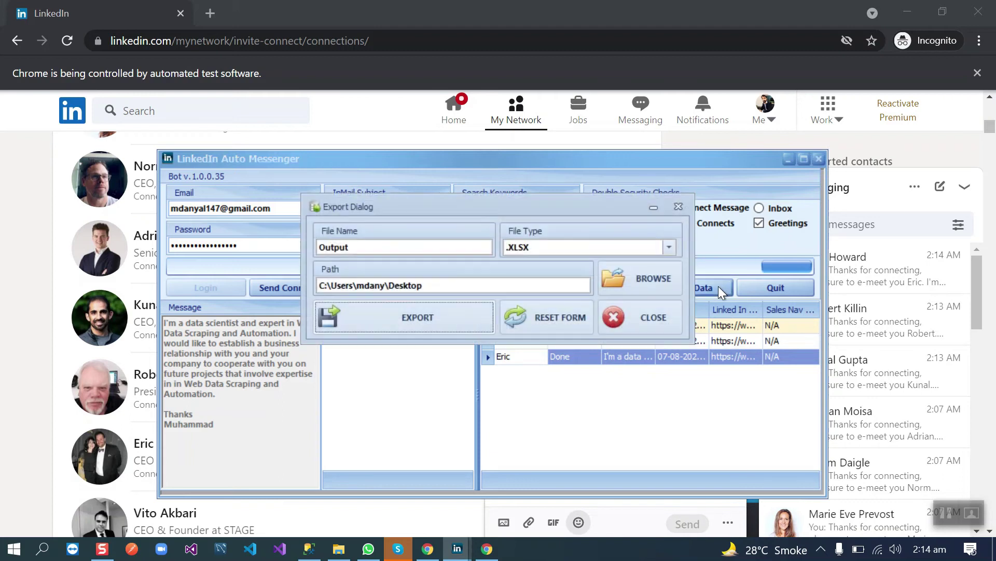
pyautogui.click(615, 282)
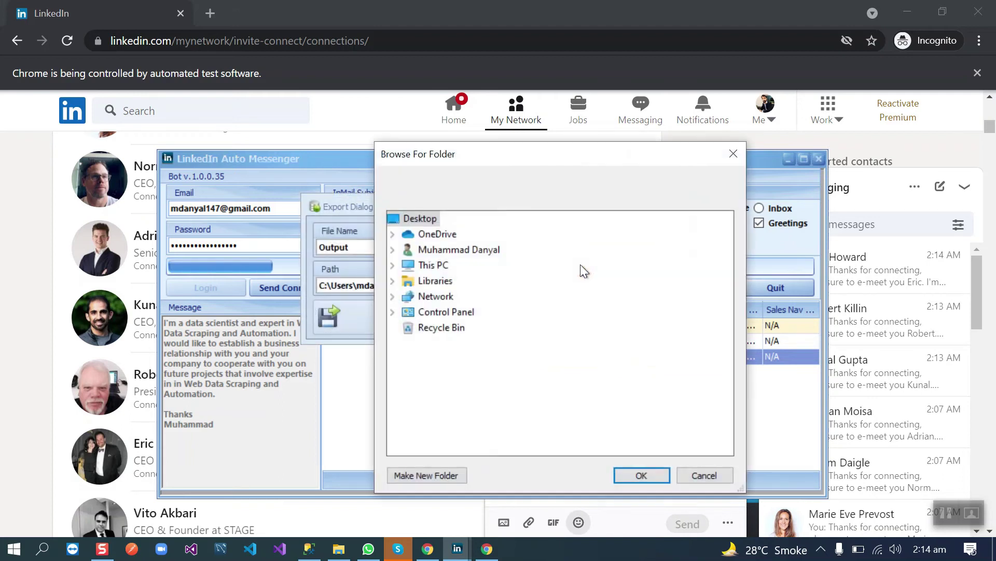
pyautogui.click(705, 475)
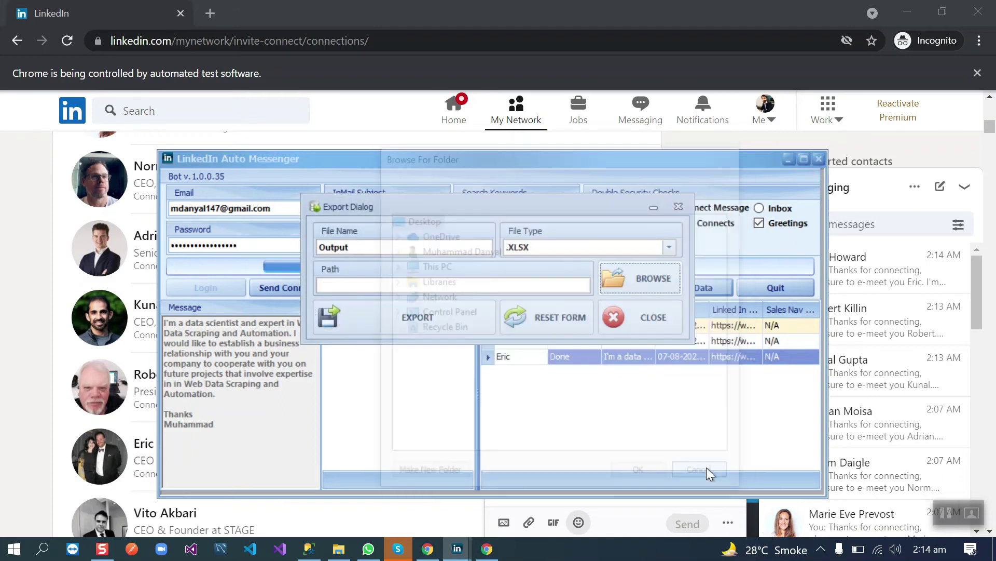
pyautogui.click(637, 278)
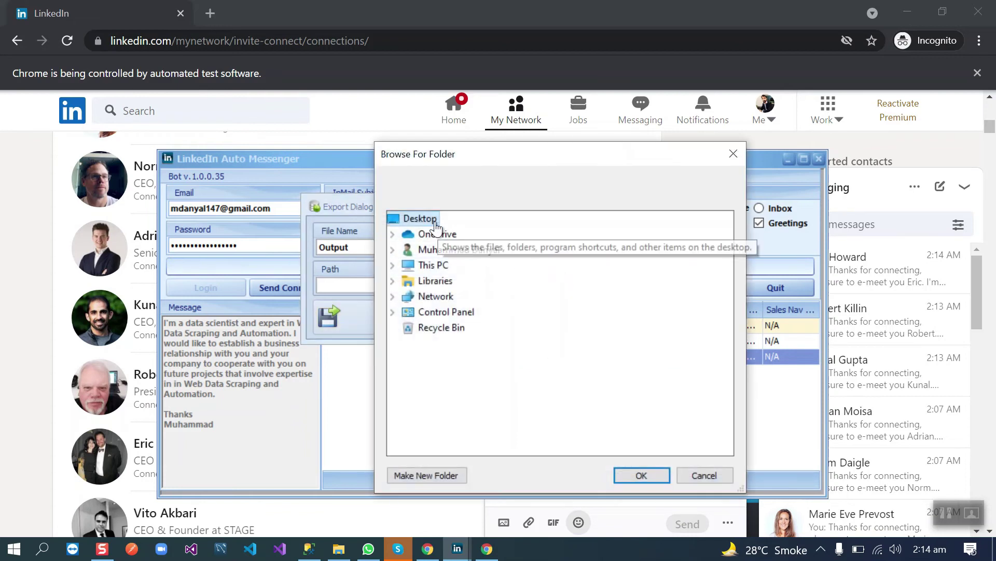
pyautogui.click(627, 472)
pyautogui.click(672, 245)
# Step: Export the results as an .XLSX file and confirm opening it
pyautogui.click(597, 261)
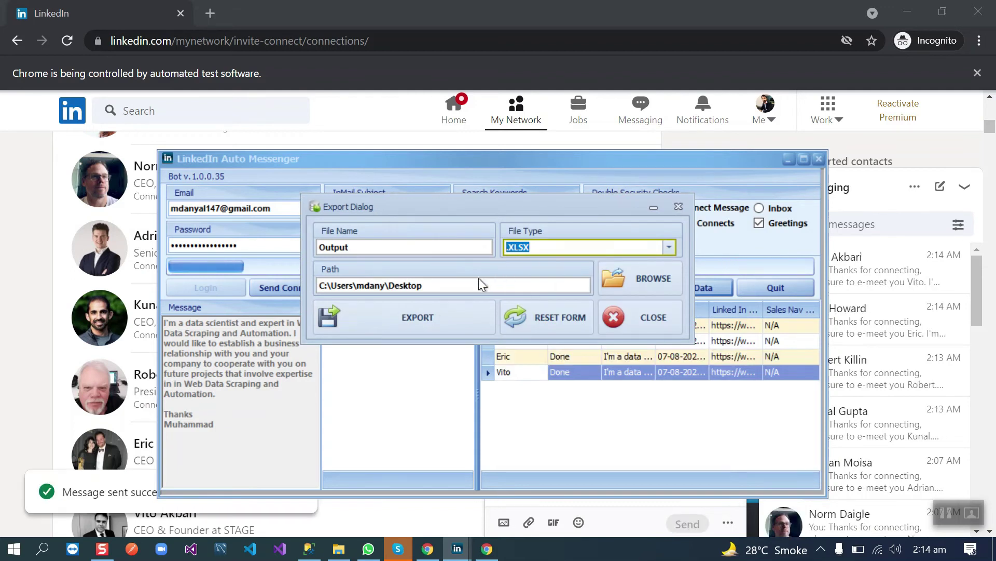
pyautogui.click(430, 320)
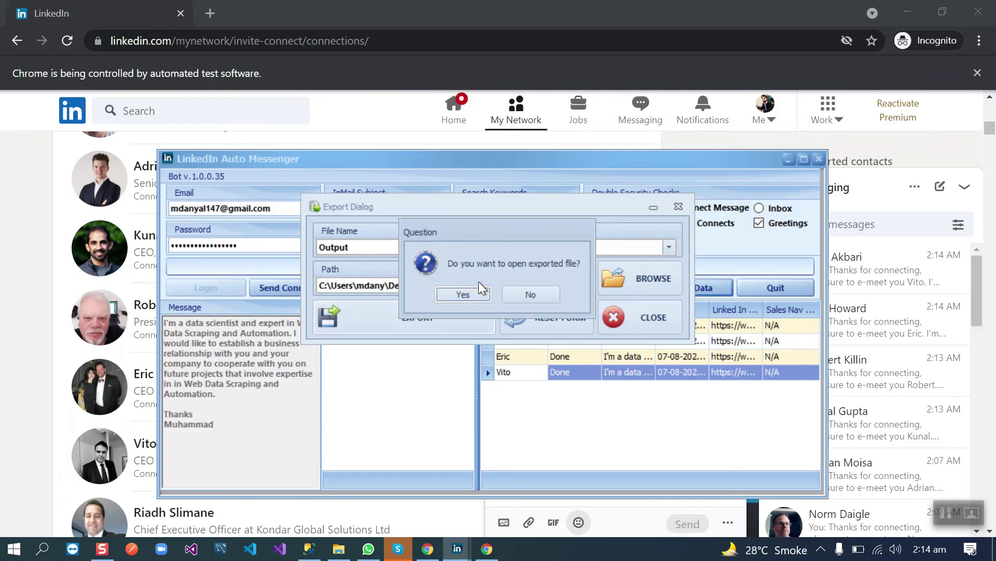
pyautogui.click(464, 294)
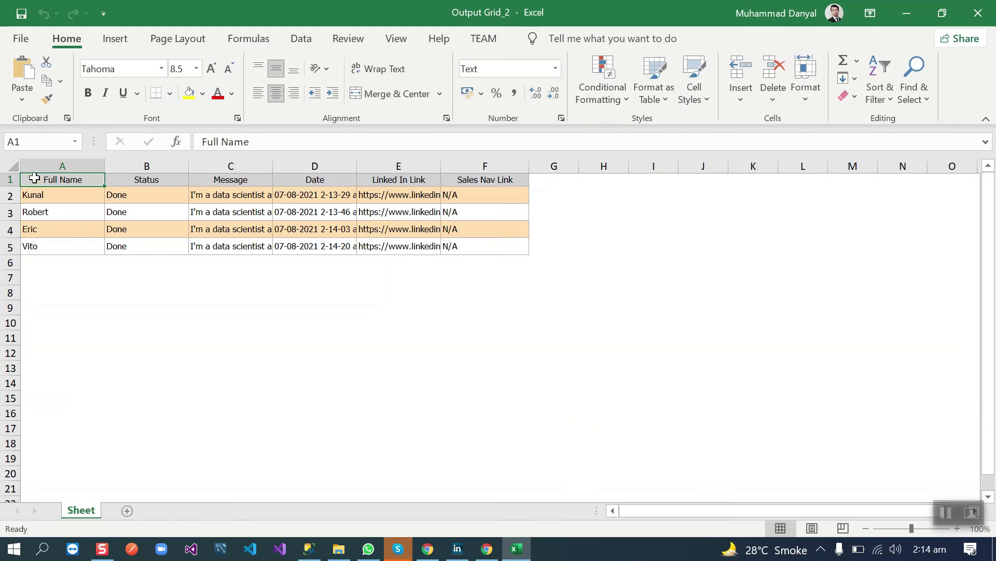
# Step: Auto-fit all columns of the exported sheet, then close the workbook without saving
pyautogui.click(11, 166)
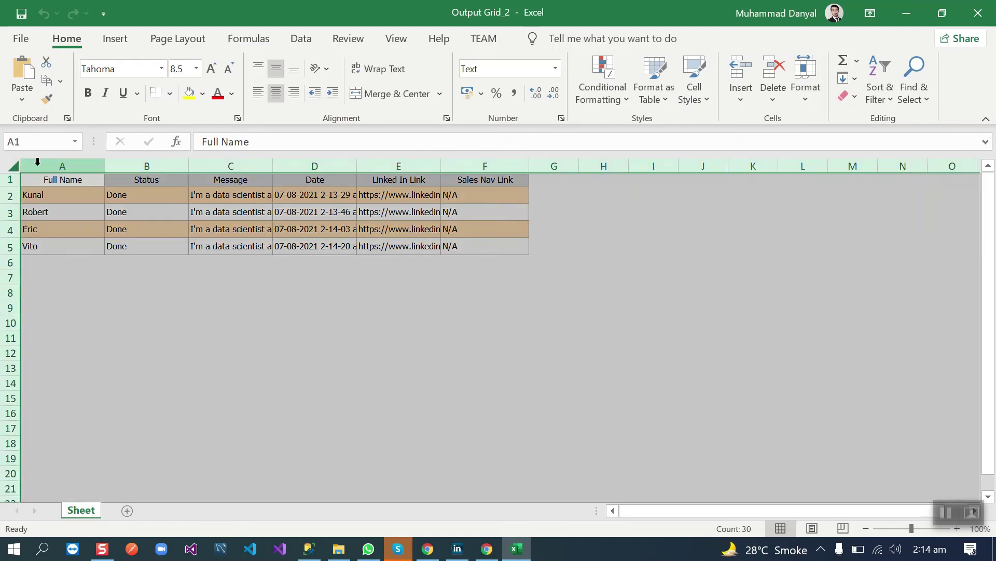
pyautogui.doubleClick(105, 166)
pyautogui.click(189, 229)
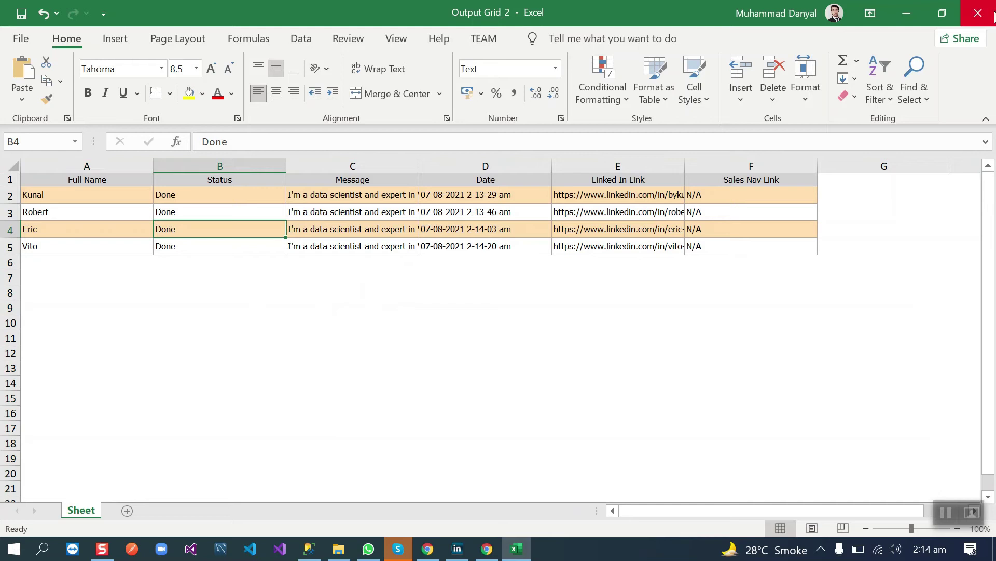
pyautogui.click(978, 12)
pyautogui.click(499, 295)
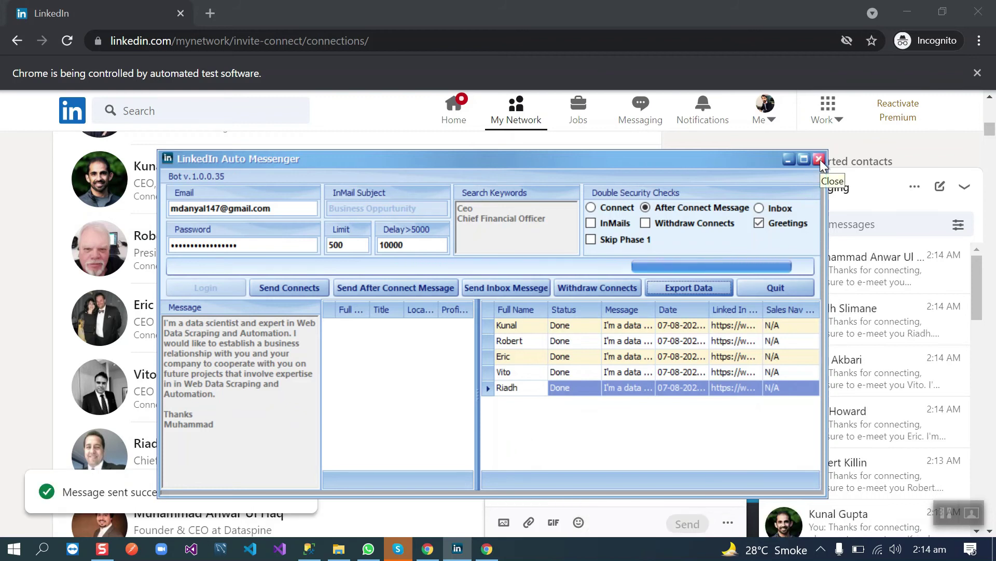
# Step: Shut down the bot and confirm closing it
pyautogui.click(795, 287)
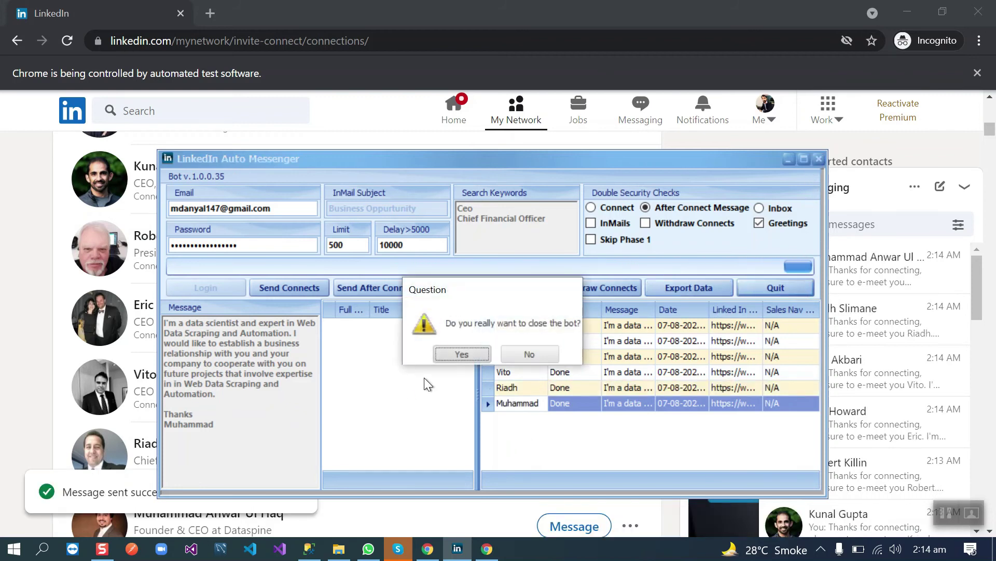
pyautogui.click(457, 352)
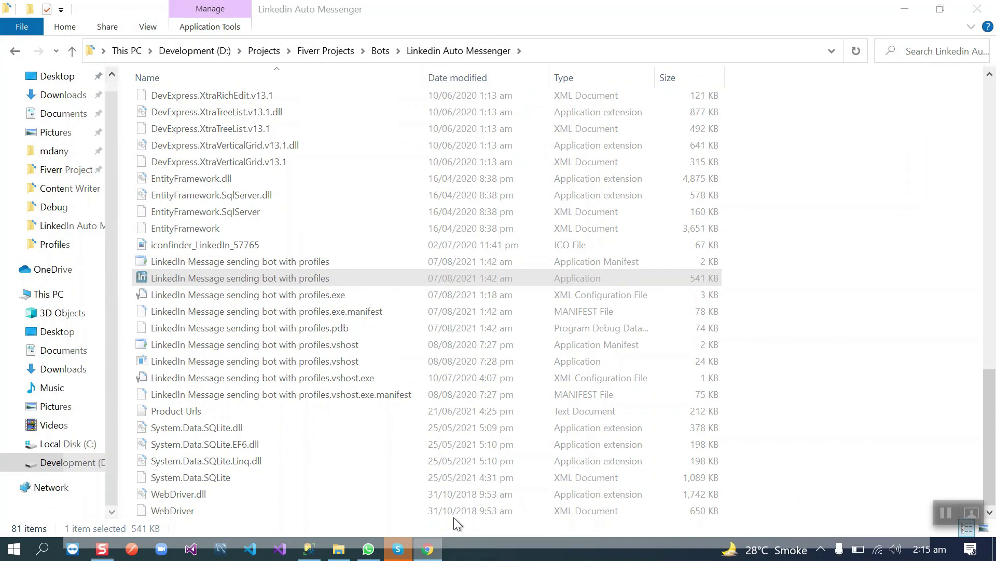
# Step: Bring Chrome forward and start a new tab for LinkedIn
pyautogui.click(454, 517)
pyautogui.click(810, 16)
pyautogui.write('lin')
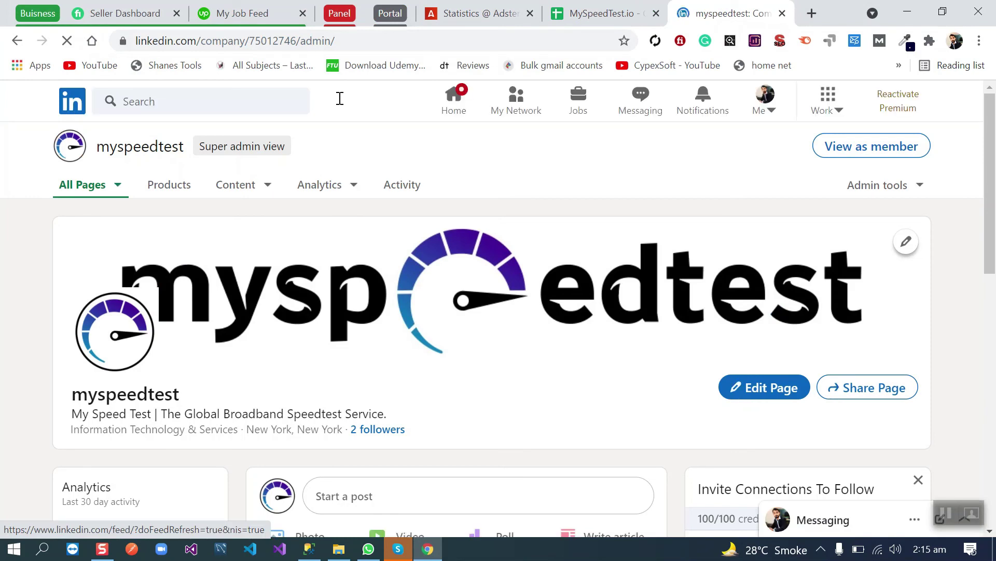
# Step: Open My Network's connections list and read the follow-up in the newest connection's chat
pyautogui.click(517, 105)
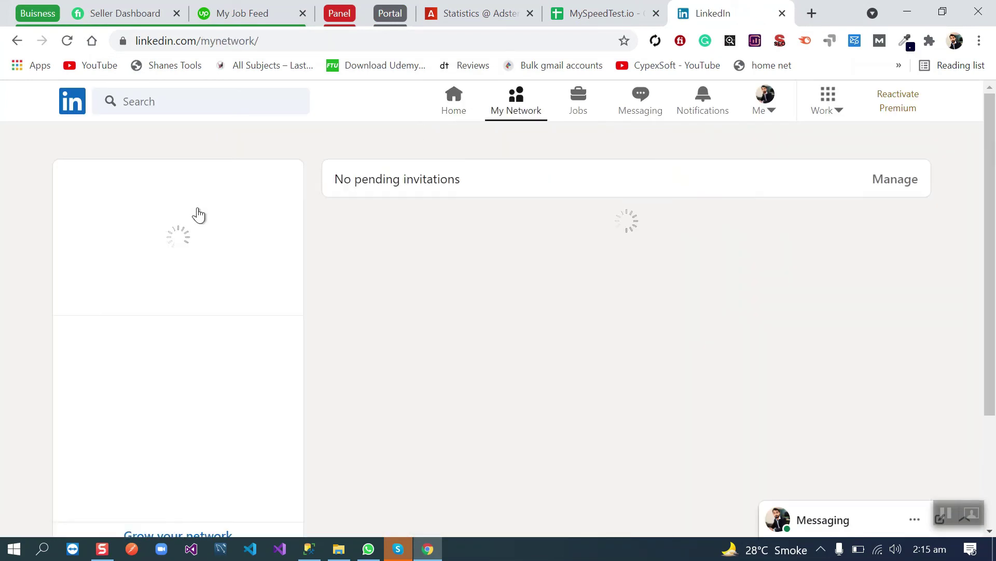
pyautogui.click(148, 210)
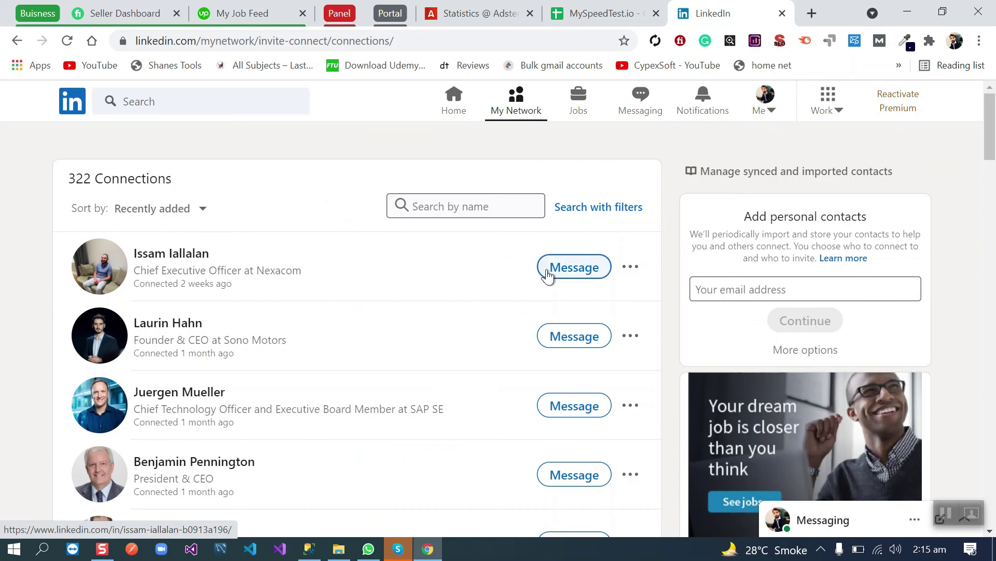
pyautogui.click(564, 268)
pyautogui.scroll(3, 608, 373)
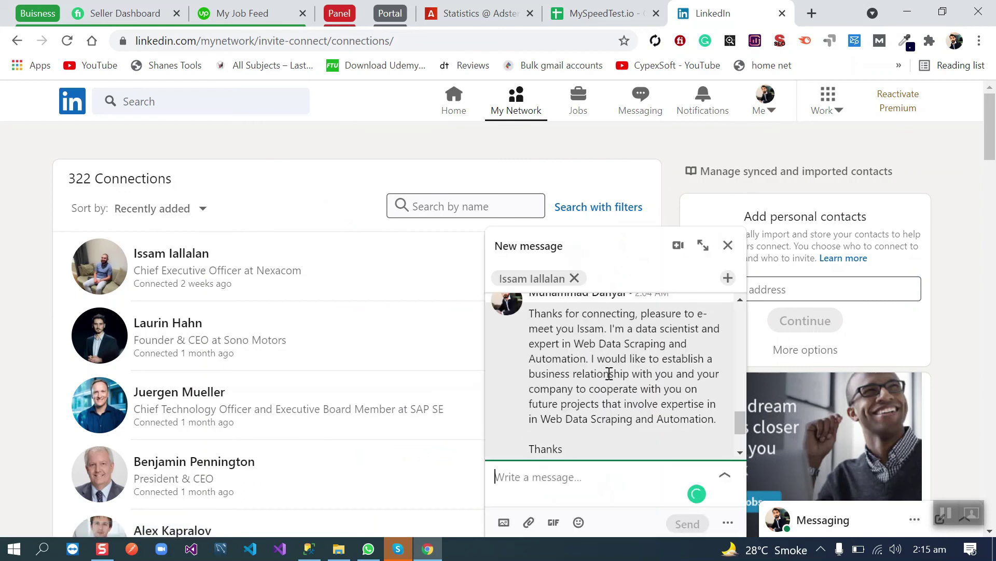
pyautogui.click(517, 420)
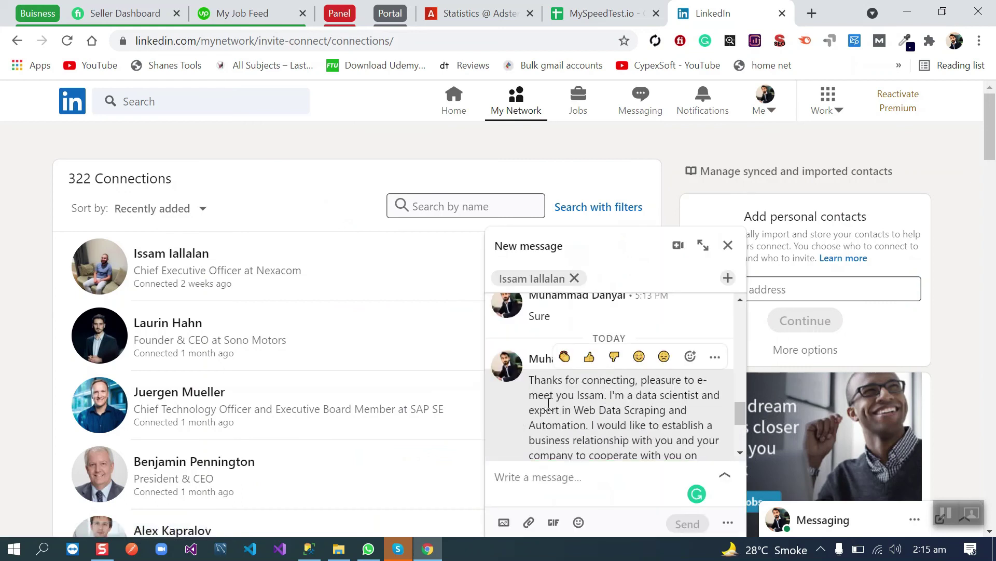
pyautogui.scroll(3, 579, 398)
pyautogui.scroll(3, 579, 398)
pyautogui.scroll(2, 581, 395)
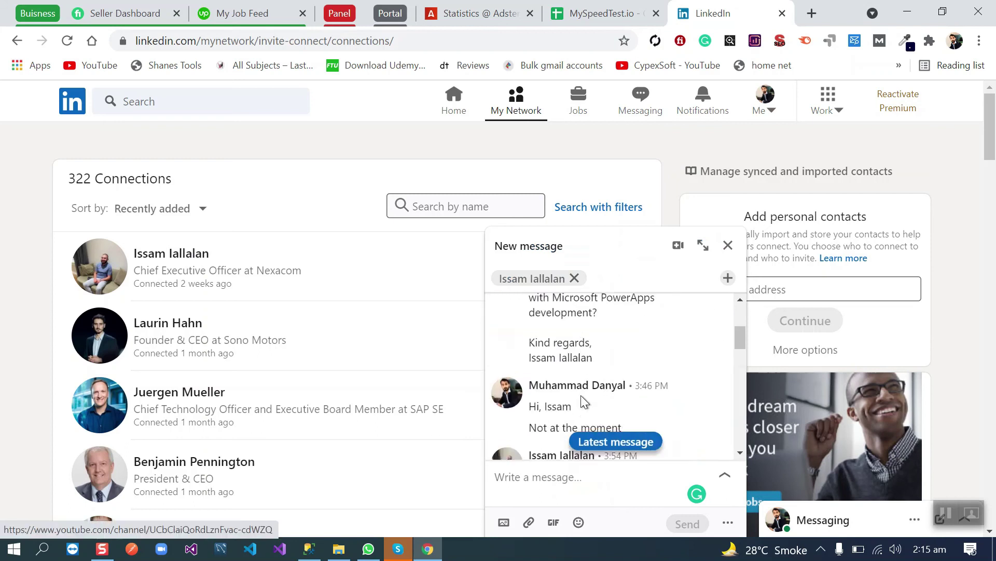
pyautogui.scroll(2, 583, 394)
pyautogui.scroll(-2, 187, 367)
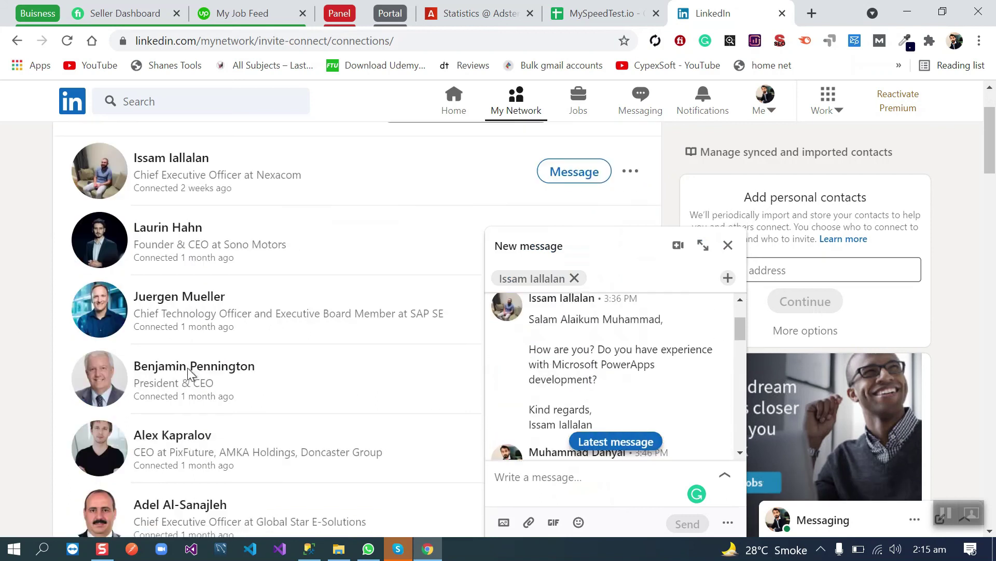
pyautogui.click(728, 244)
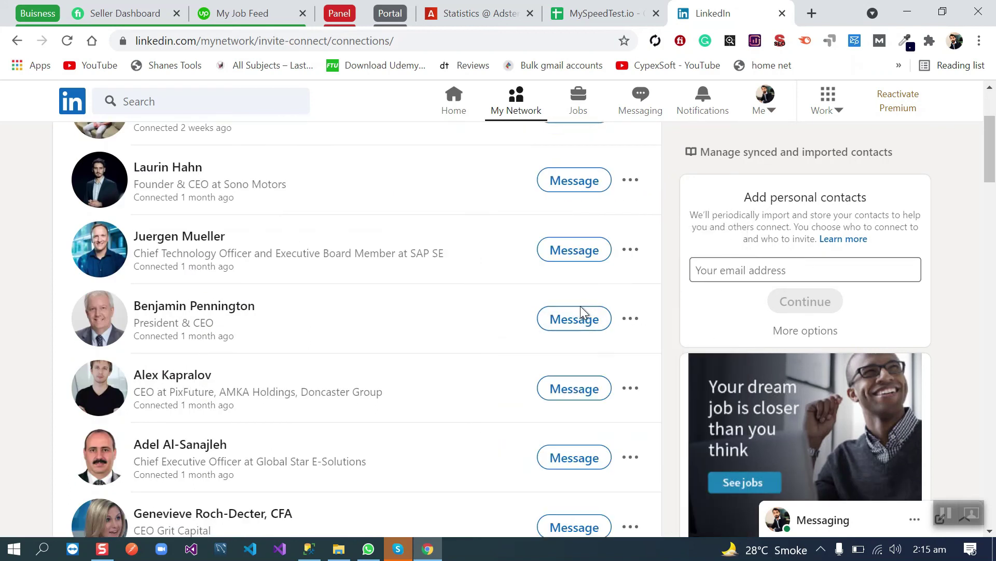
pyautogui.click(575, 321)
pyautogui.scroll(1, 634, 403)
pyautogui.scroll(1, 646, 400)
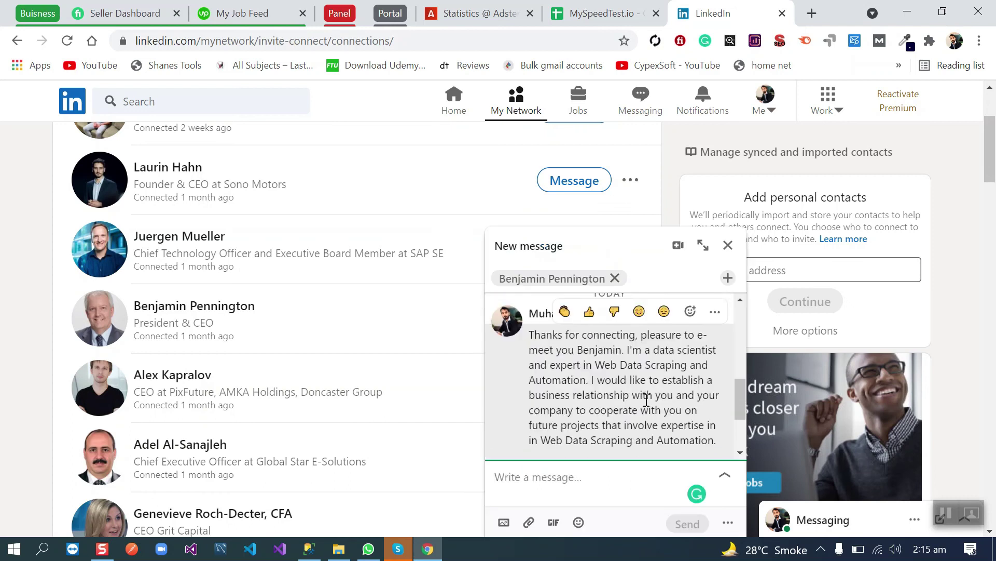
pyautogui.scroll(1, 645, 401)
pyautogui.scroll(2, 645, 401)
pyautogui.scroll(2, 646, 404)
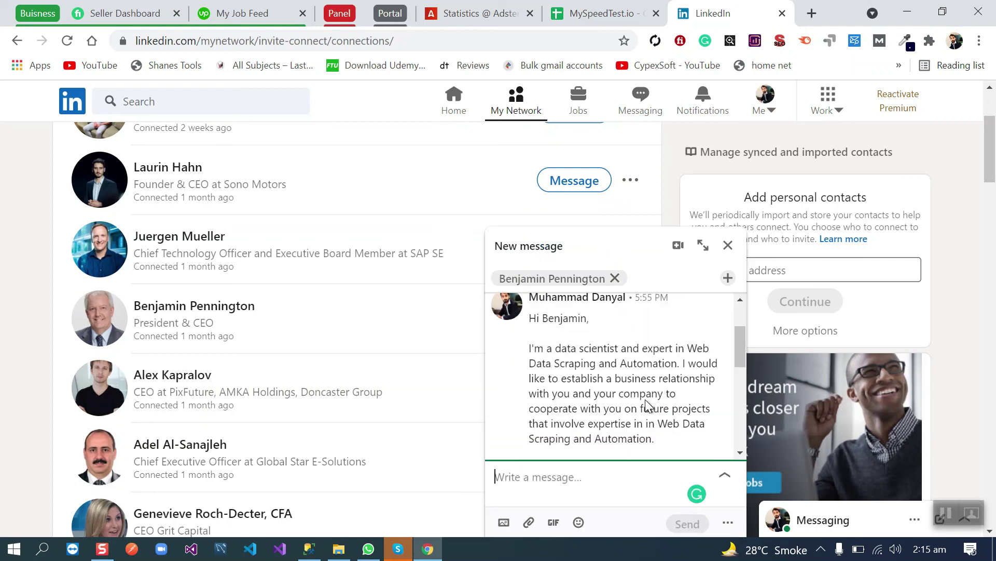
pyautogui.scroll(1, 646, 405)
pyautogui.scroll(-1, 645, 404)
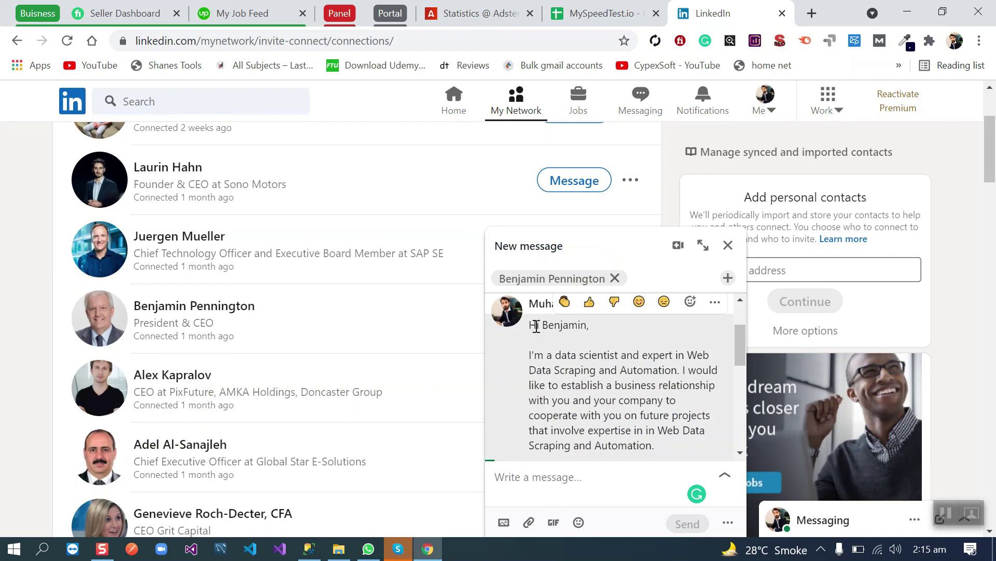
pyautogui.moveTo(531, 324); pyautogui.dragTo(578, 372)
pyautogui.scroll(1, 594, 373)
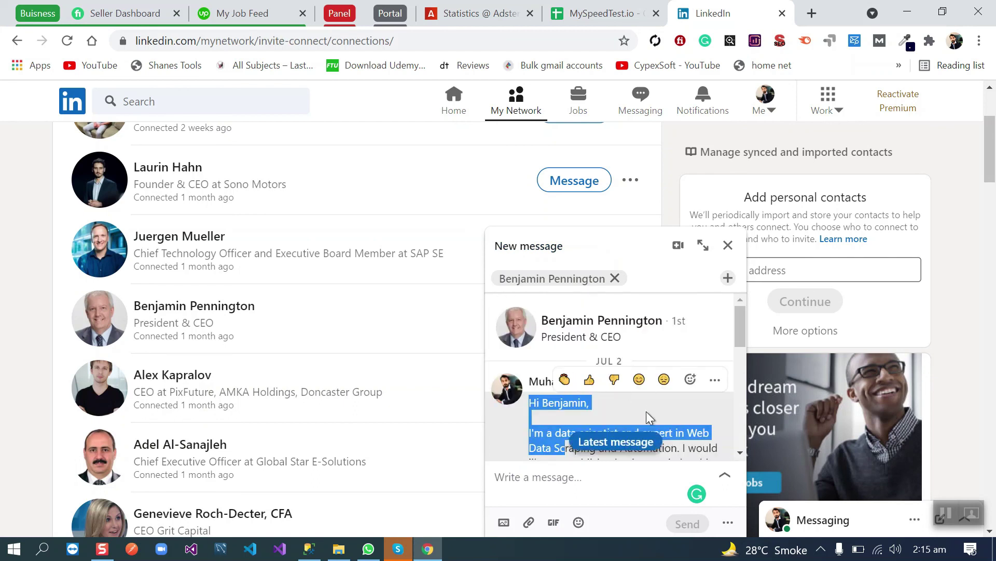
pyautogui.scroll(-1, 627, 366)
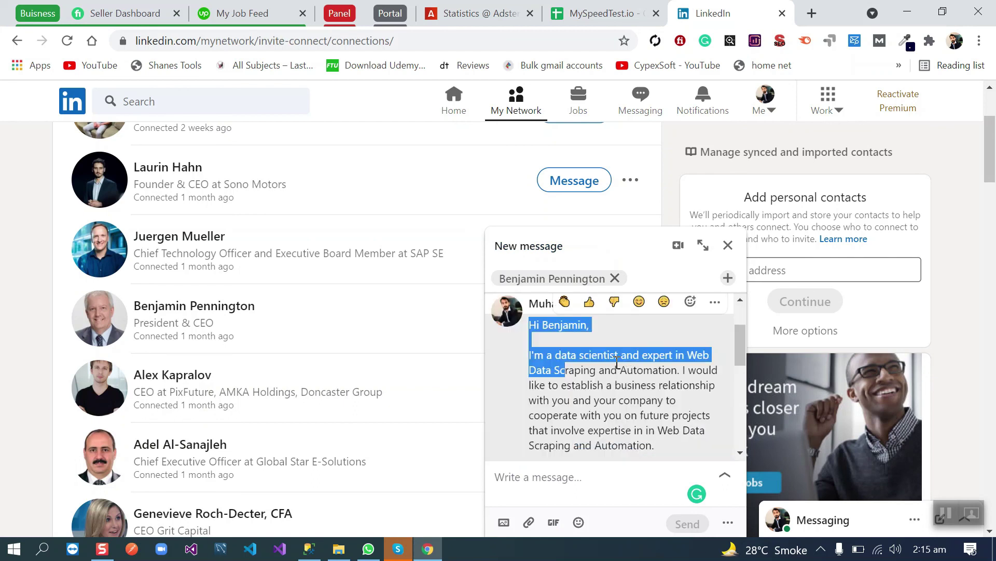
pyautogui.click(556, 365)
pyautogui.scroll(-2, 650, 379)
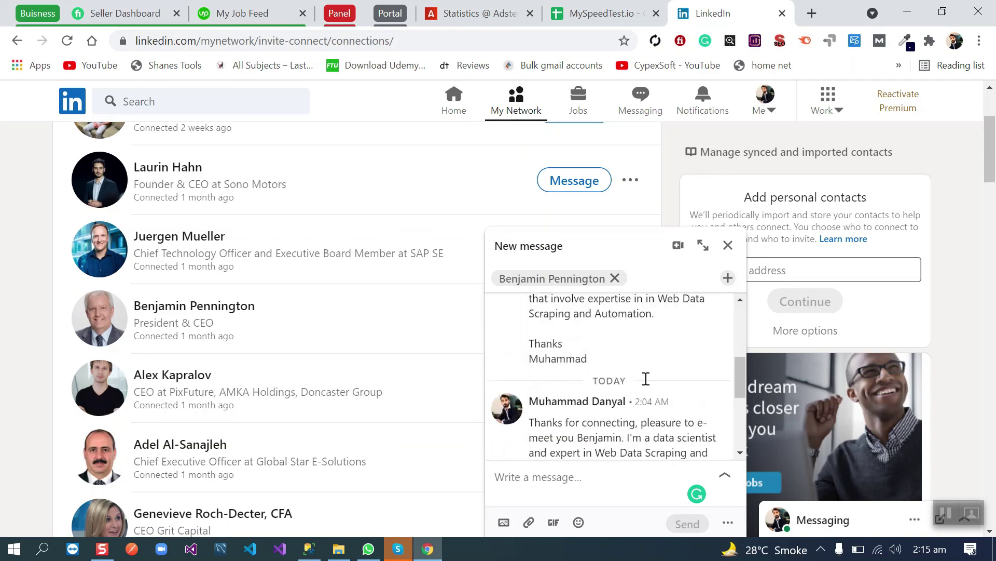
pyautogui.scroll(1, 623, 372)
pyautogui.scroll(-2, 601, 367)
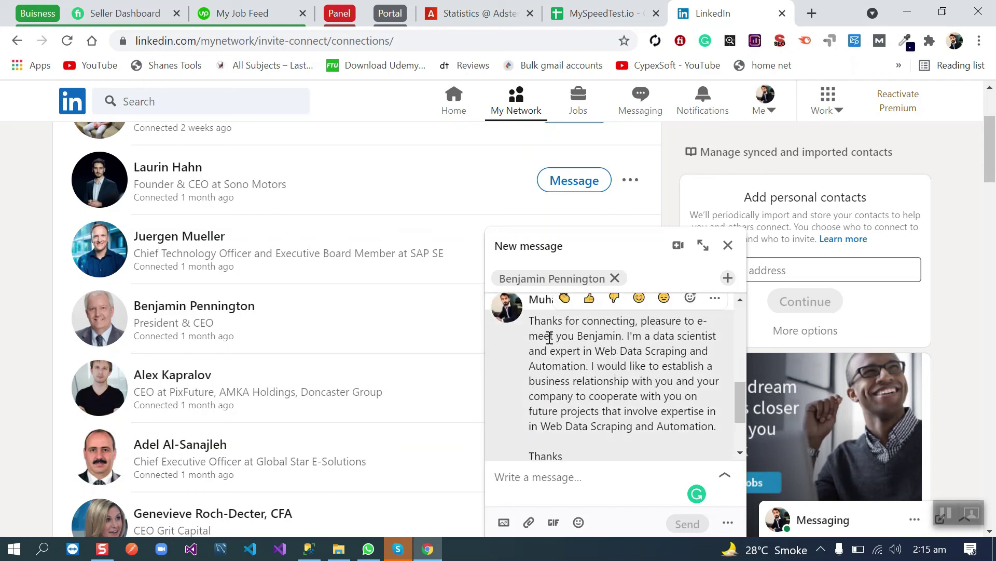
pyautogui.scroll(1, 545, 334)
pyautogui.scroll(-1, 534, 328)
pyautogui.moveTo(576, 340)
pyautogui.mouseDown()
pyautogui.moveTo(629, 336)
pyautogui.moveTo(647, 410)
pyautogui.mouseUp()
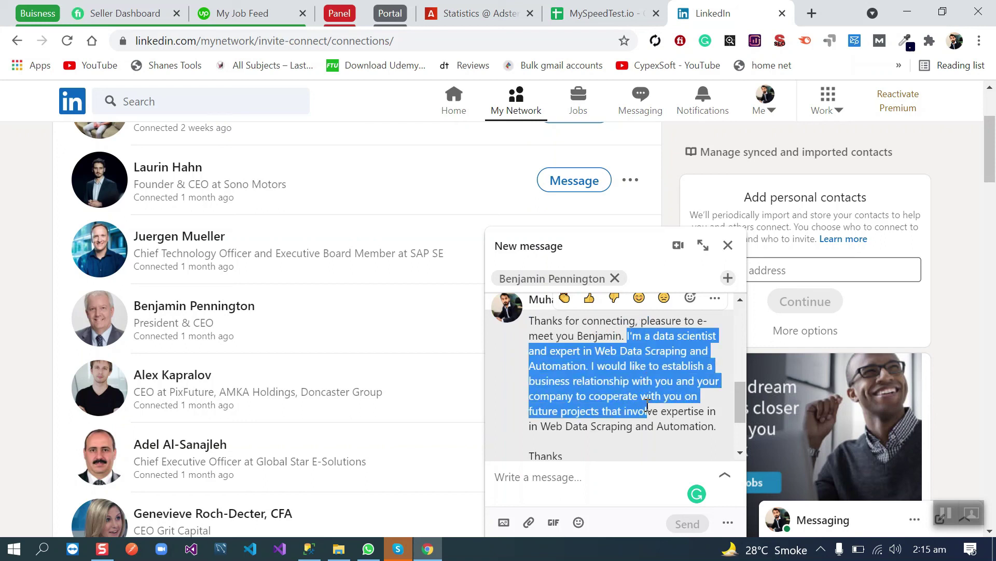
pyautogui.click(617, 402)
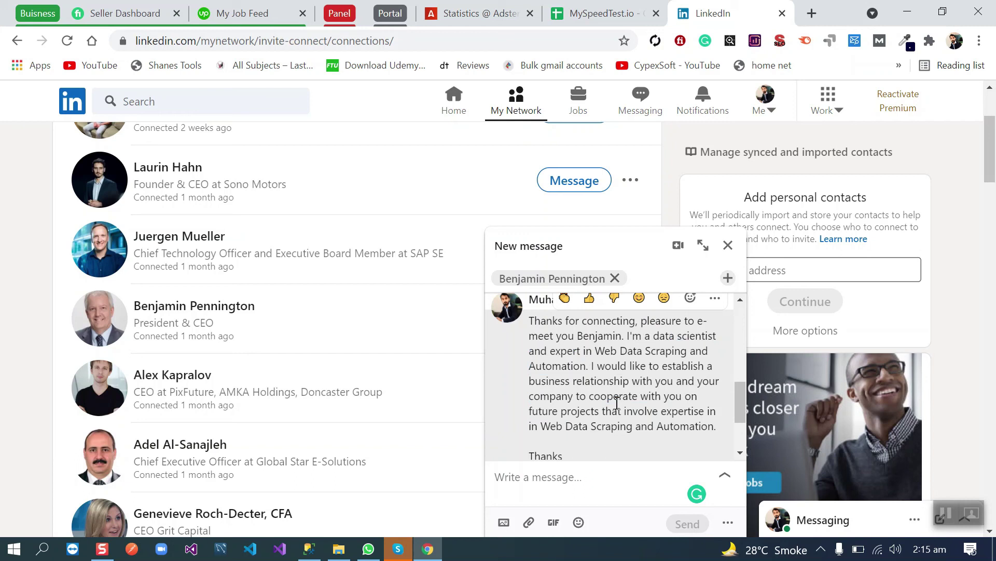
pyautogui.scroll(-2, 578, 425)
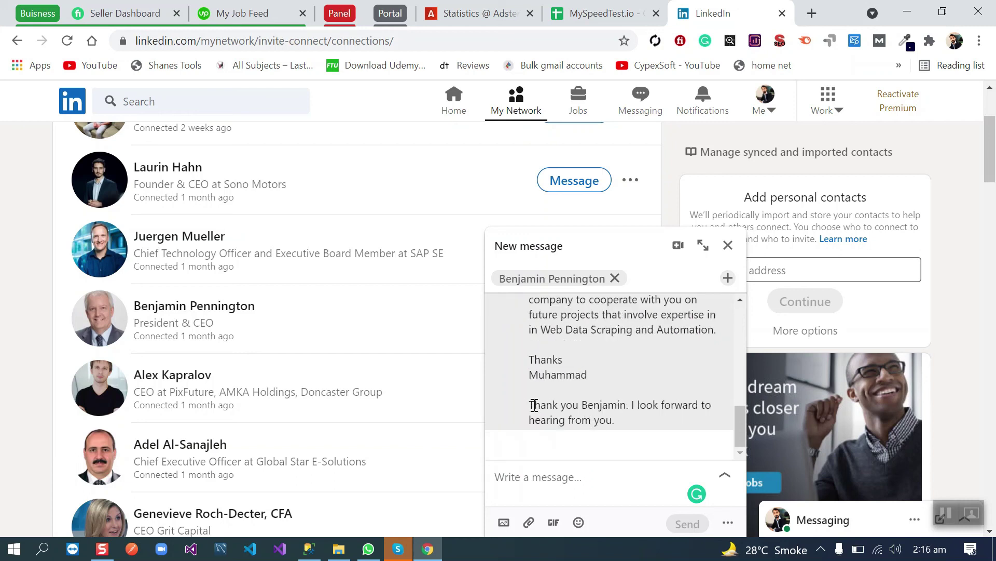
pyautogui.moveTo(533, 406)
pyautogui.mouseDown()
pyautogui.moveTo(629, 407)
pyautogui.moveTo(675, 421)
pyautogui.mouseUp()
pyautogui.click(628, 407)
pyautogui.click(624, 420)
pyautogui.click(728, 245)
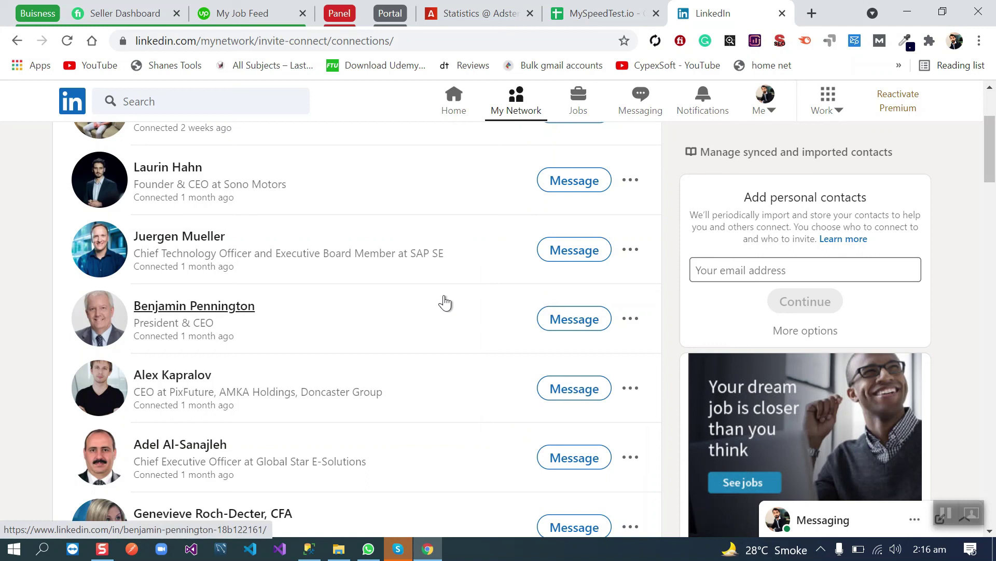